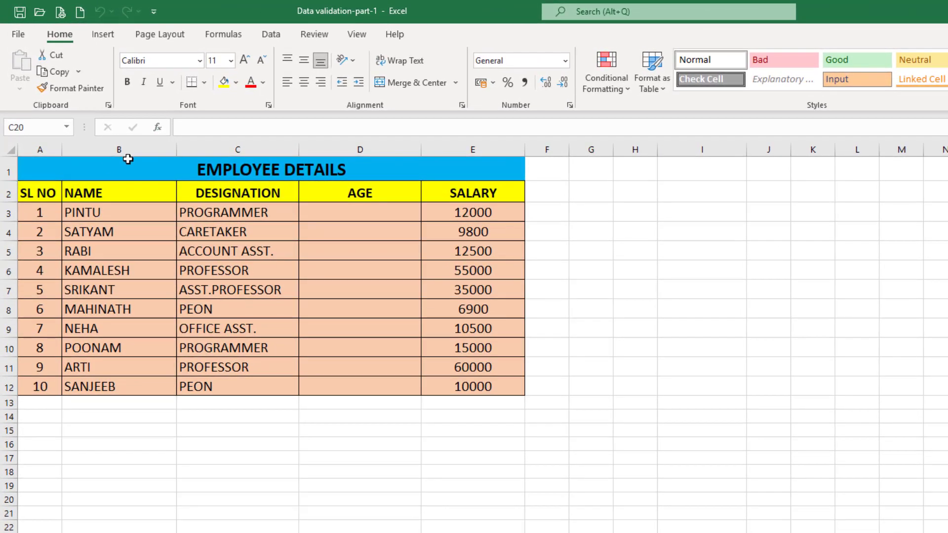
Select the blank AGE cells D3:D12 of the EMPLOYEE DETAILS table
mouse_move(127, 158)
left_mouse_down()
mouse_move(426, 364)
mouse_move(425, 385)
left_mouse_up()
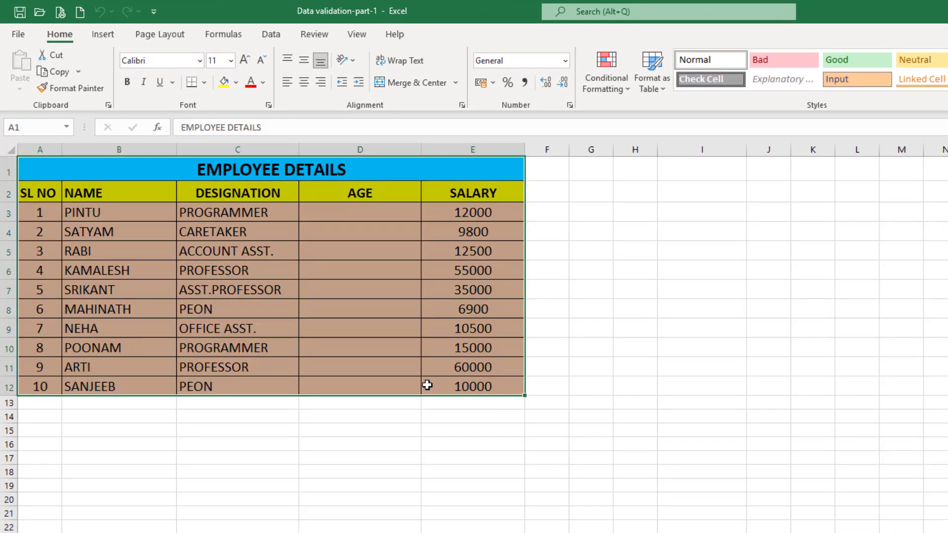
left_click(360, 499)
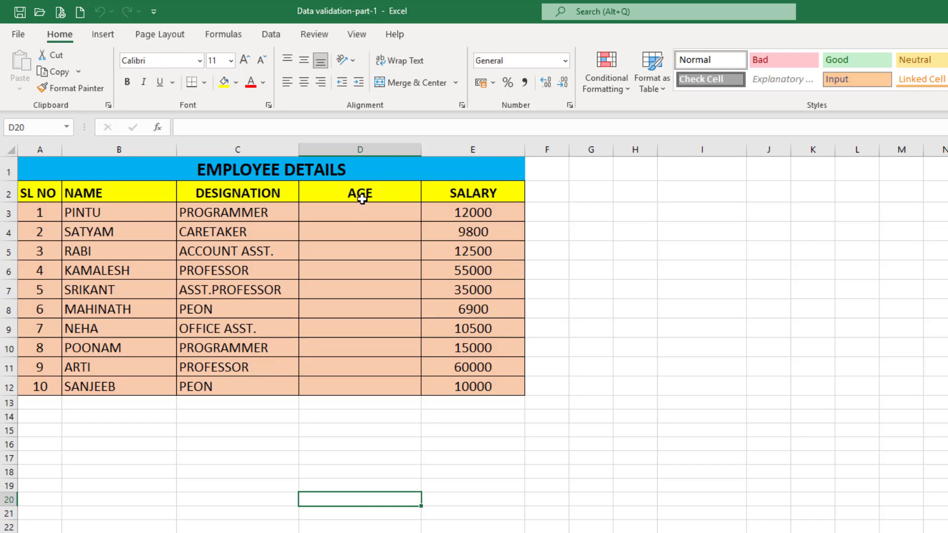
left_click_drag(357, 210, 360, 387)
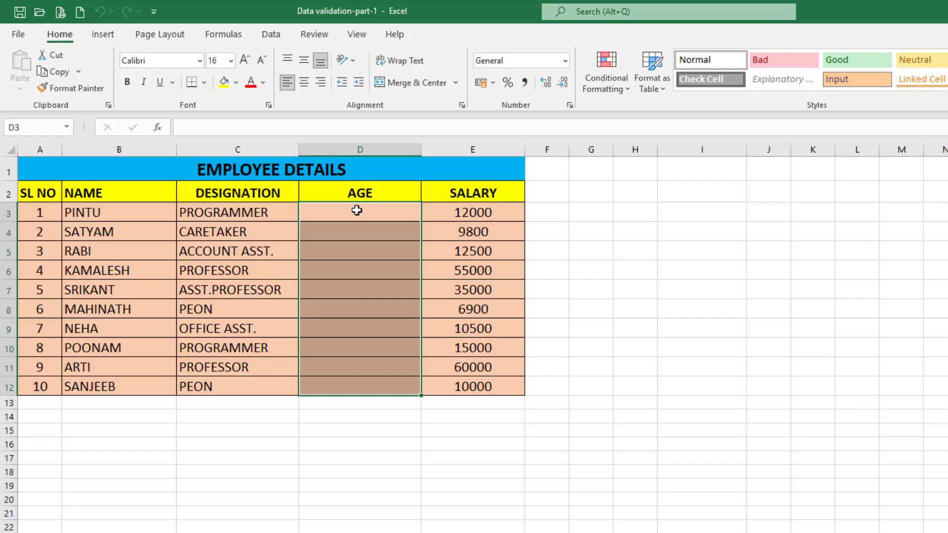
left_click_drag(357, 210, 354, 381)
left_click(282, 420)
left_click_drag(373, 211, 373, 389)
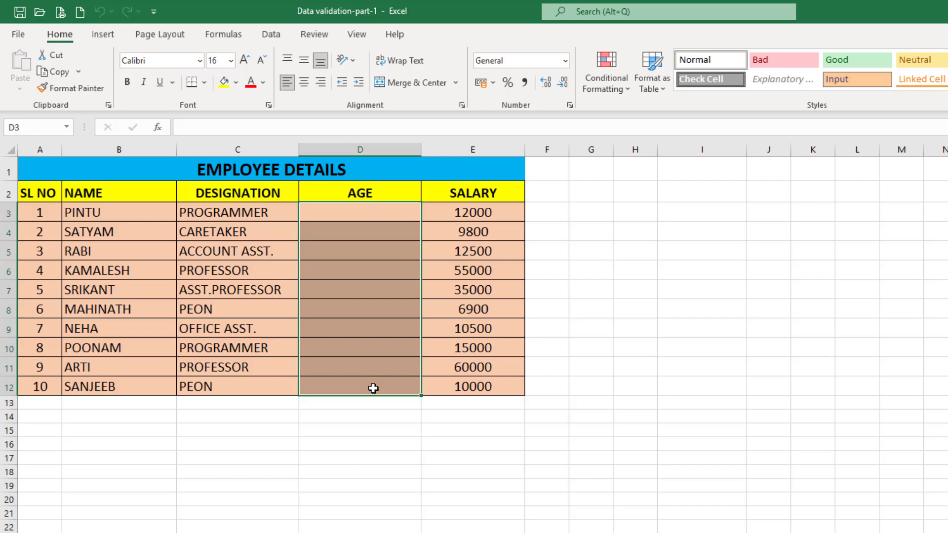
Set a Data Validation rule on D3:D12 allowing whole numbers between 18 and 35
left_click(272, 36)
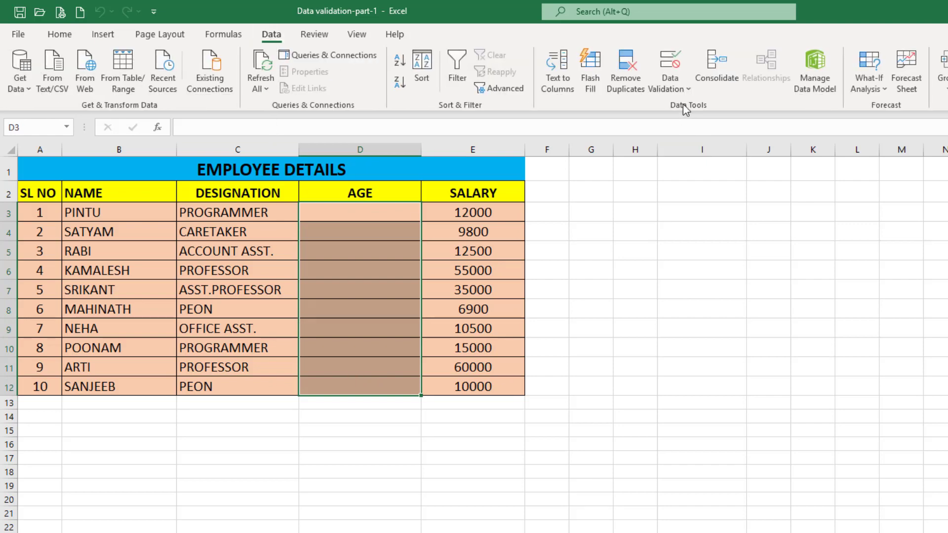
left_click(688, 88)
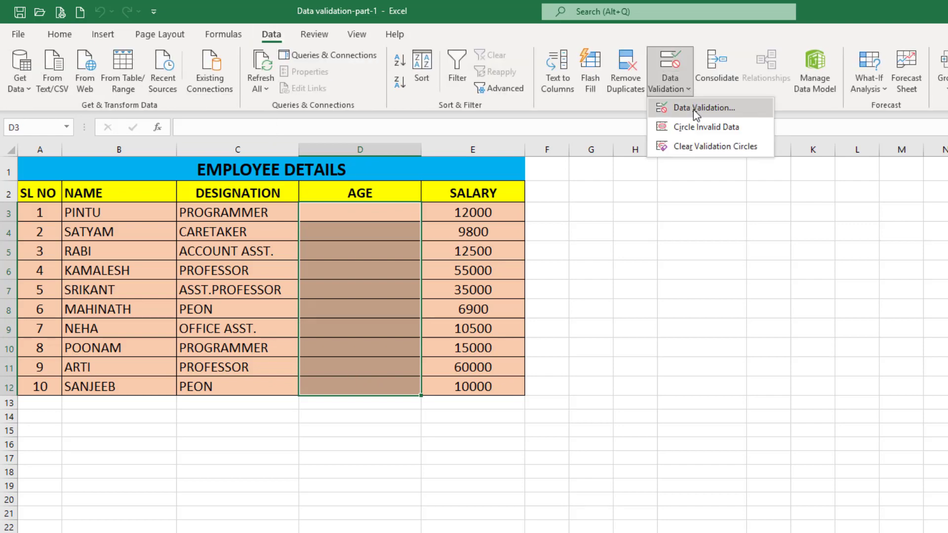
left_click(696, 111)
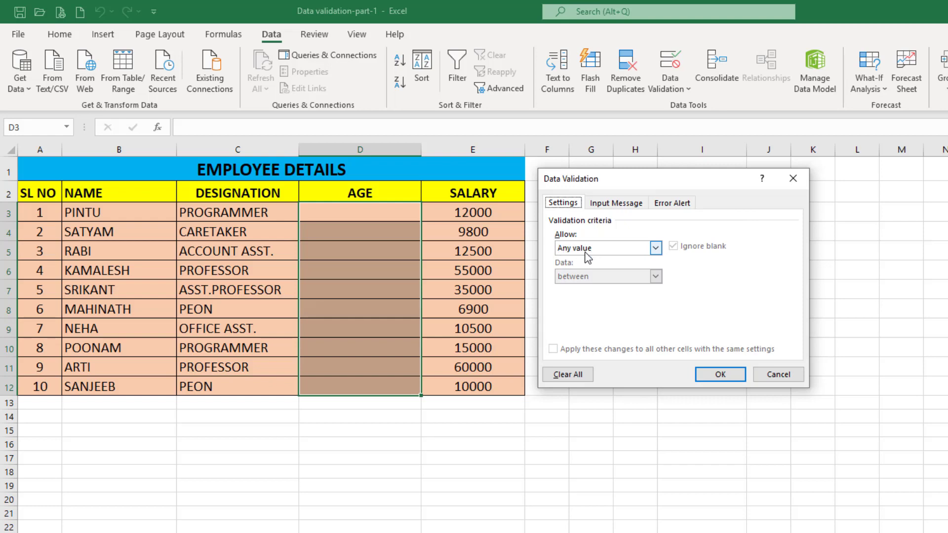
left_click(656, 249)
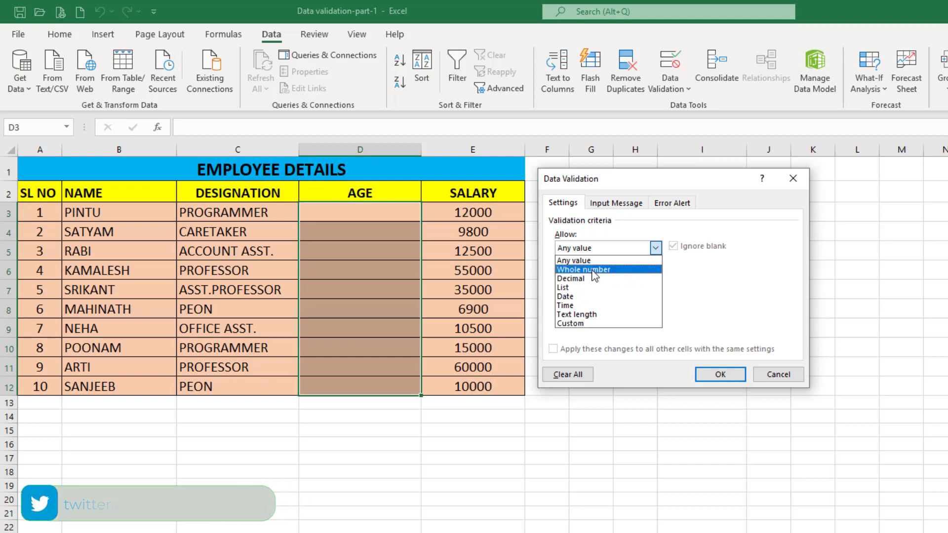
left_click(595, 270)
left_click(656, 277)
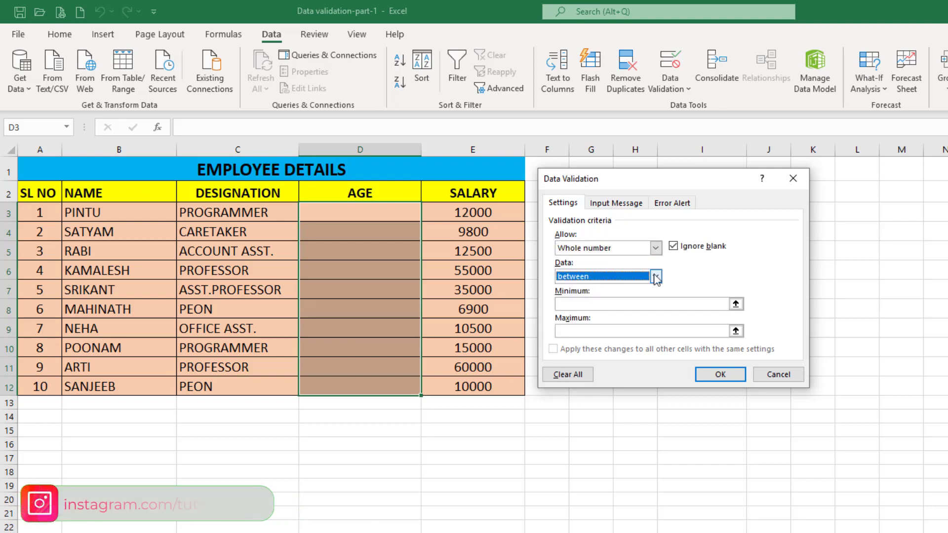
left_click(656, 276)
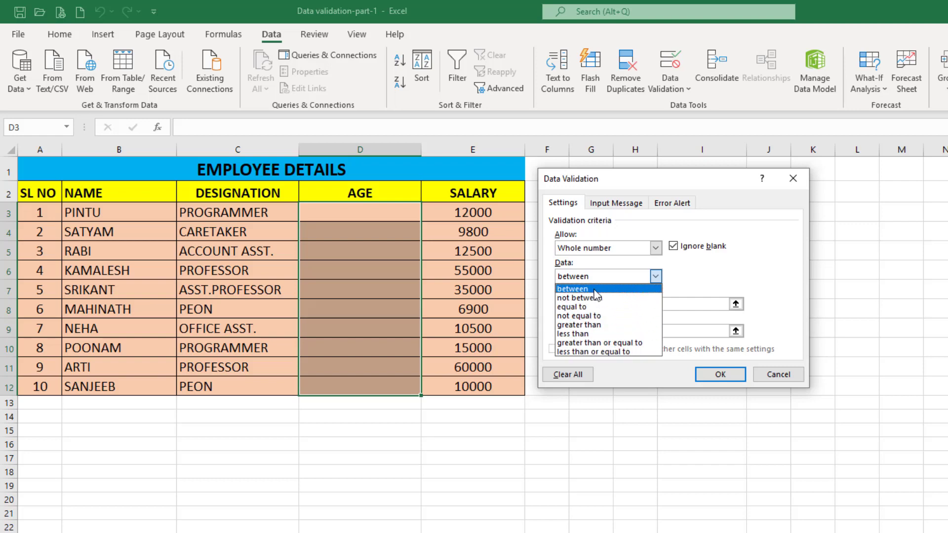
left_click(573, 288)
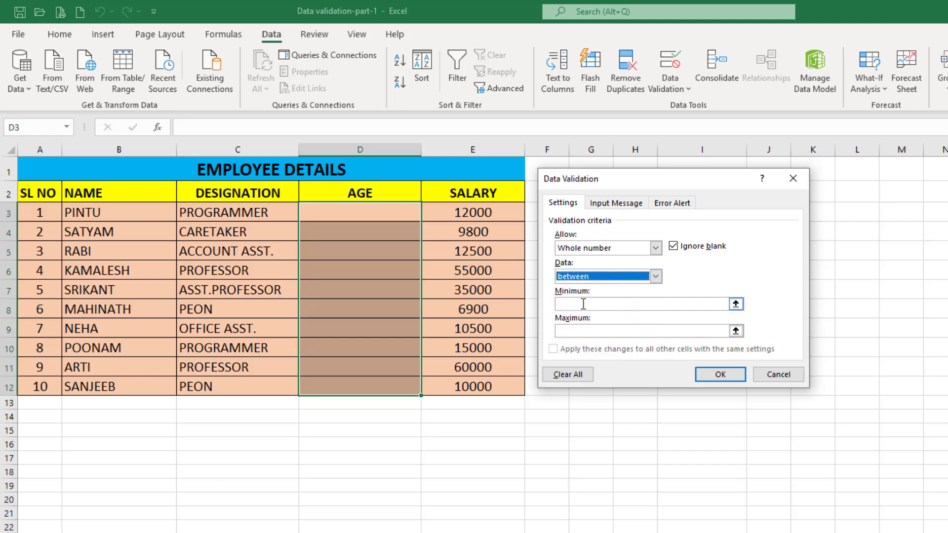
left_click(584, 303)
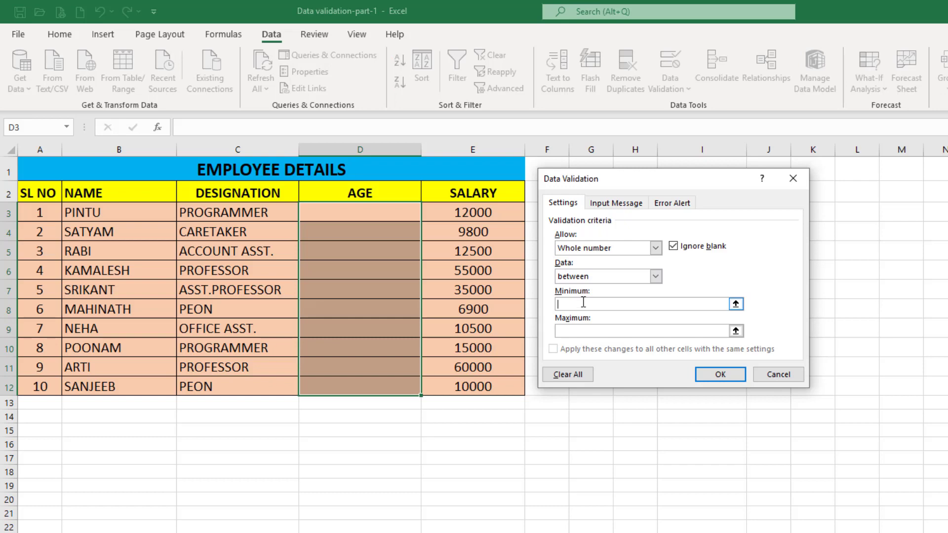
type("18")
left_click(581, 331)
type("35")
left_click(720, 375)
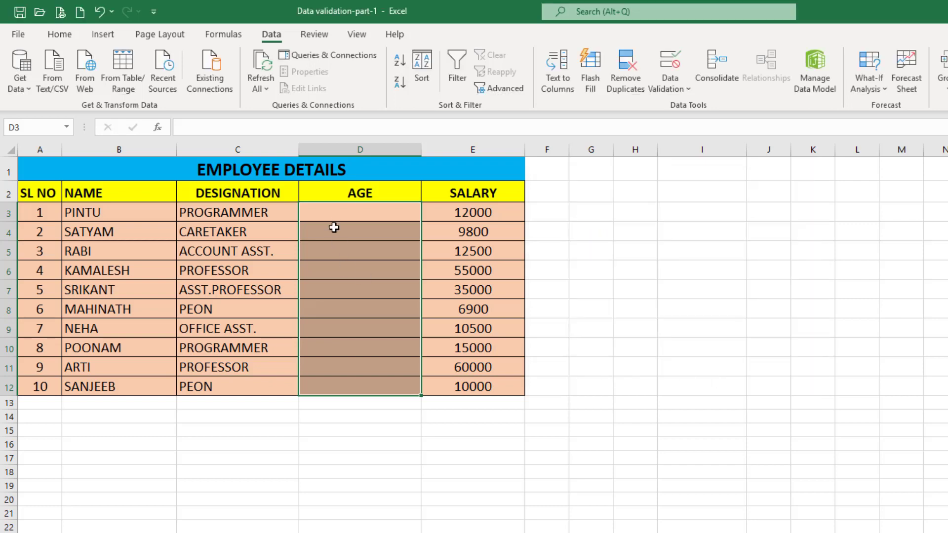
Try age 16 in D3, see it rejected, and enter 22 instead
left_click(352, 216)
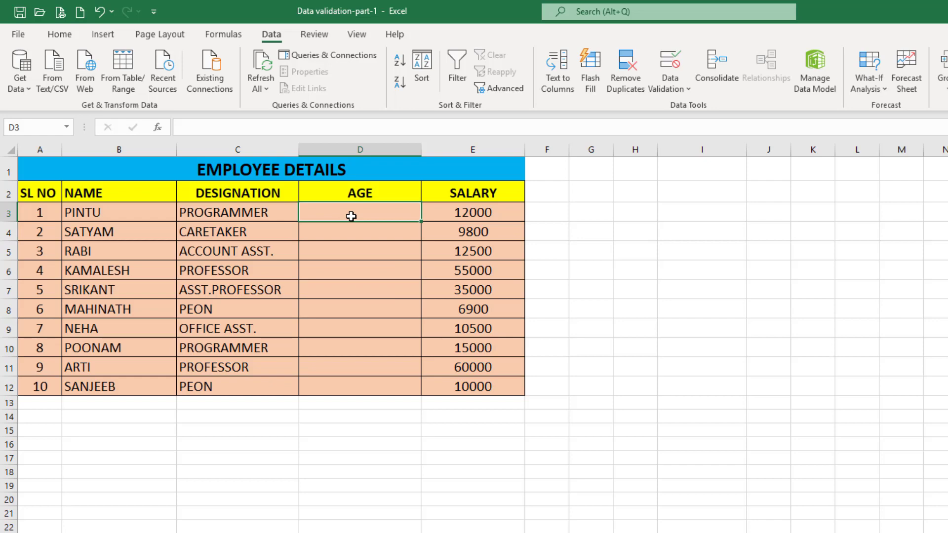
type("16")
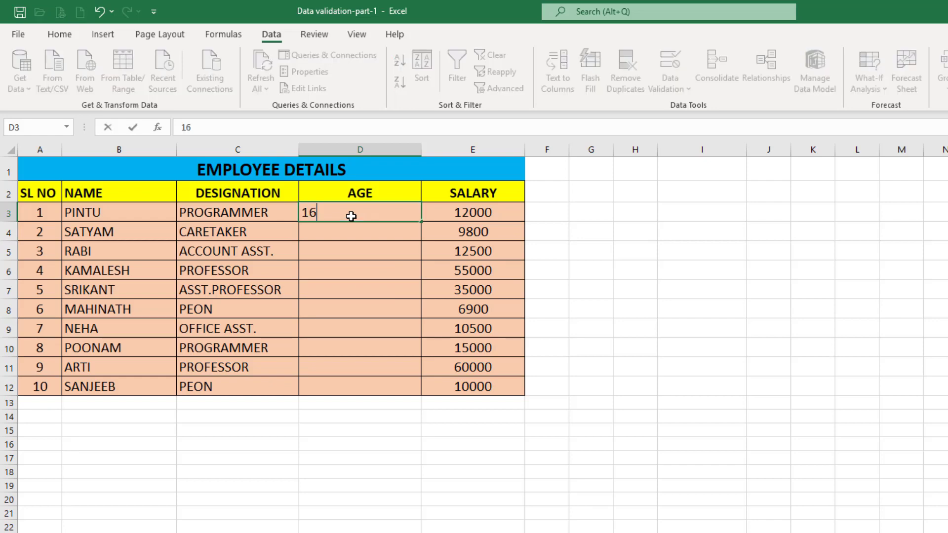
key("Return")
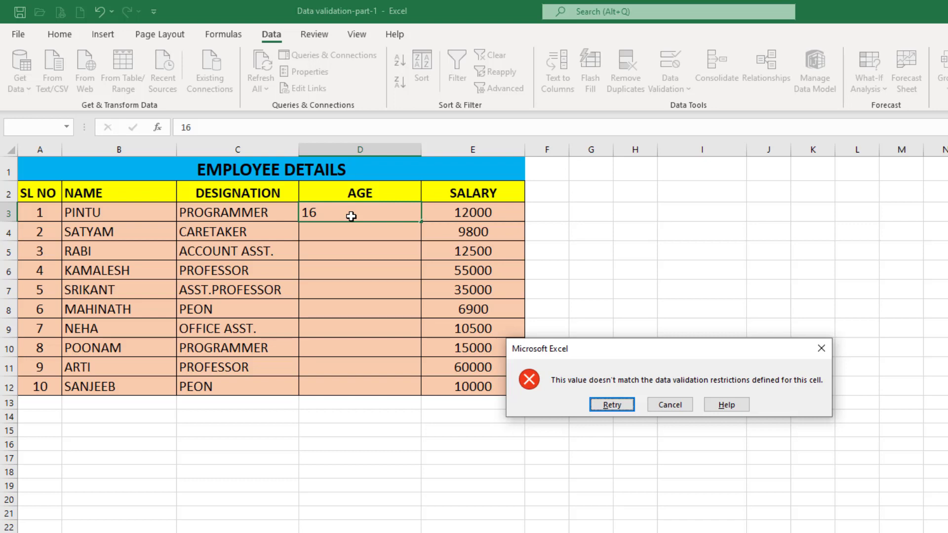
left_click_drag(649, 350, 680, 223)
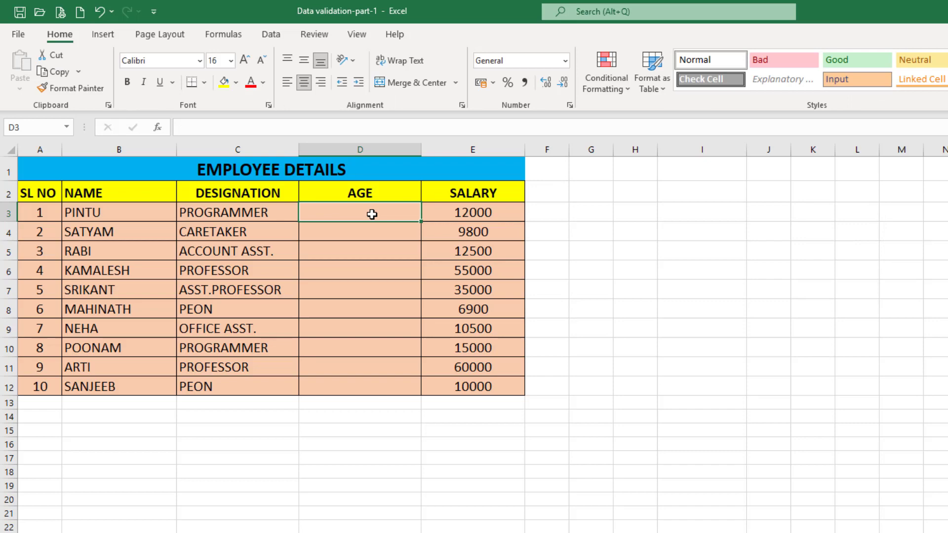
type("22")
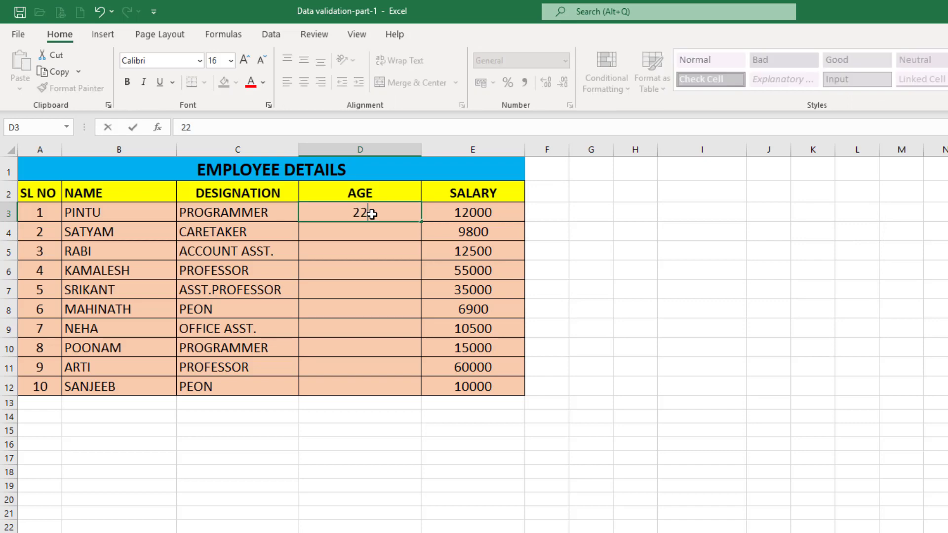
key("Return")
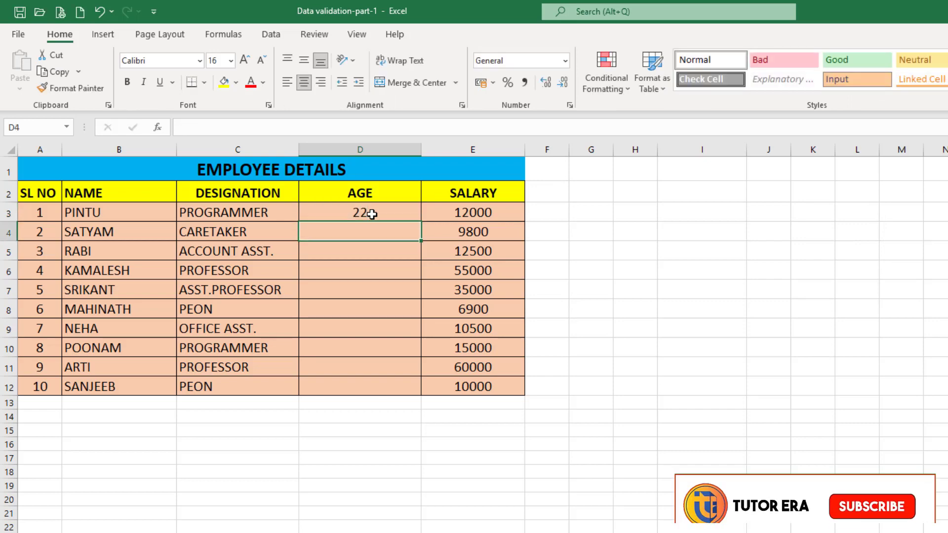
Try 22.5 in D4, cancel the error, enter 31, and reselect D3:D12
type("22.5")
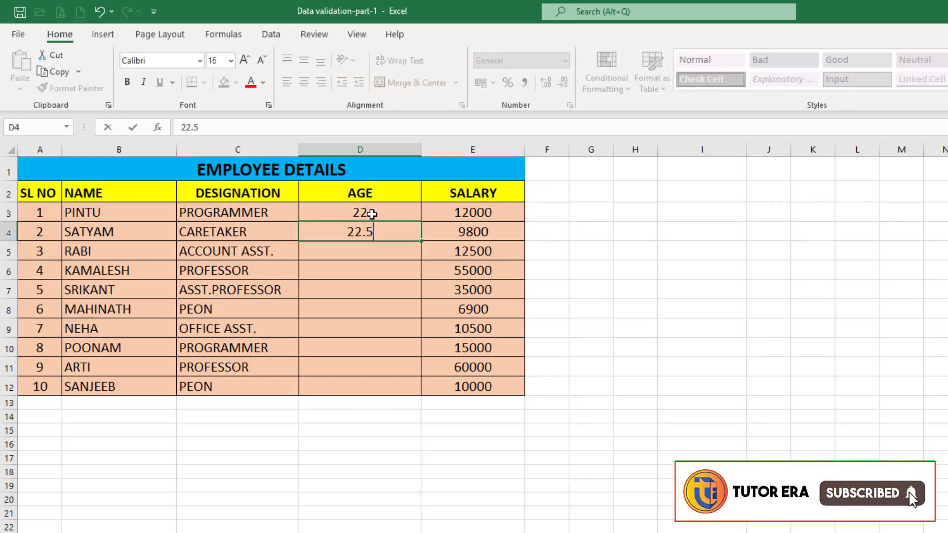
key("Return")
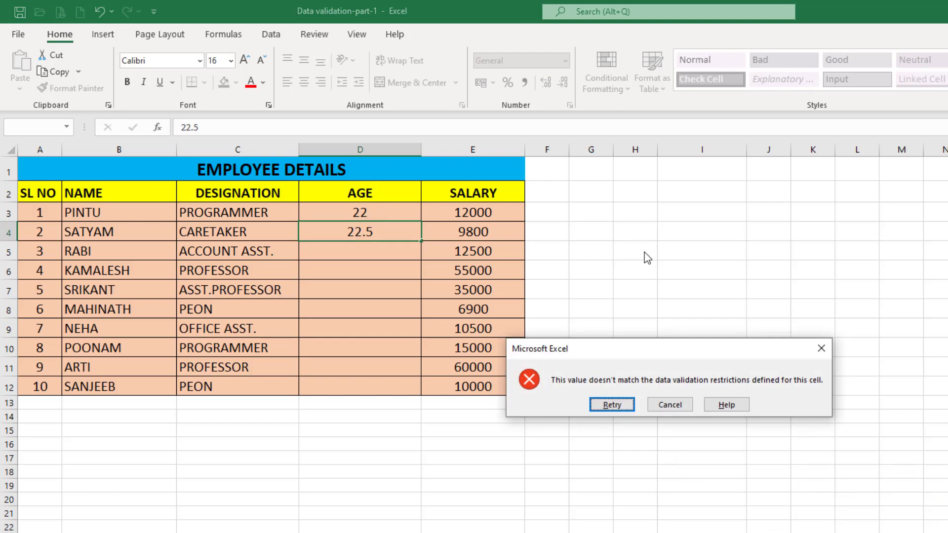
left_click(666, 405)
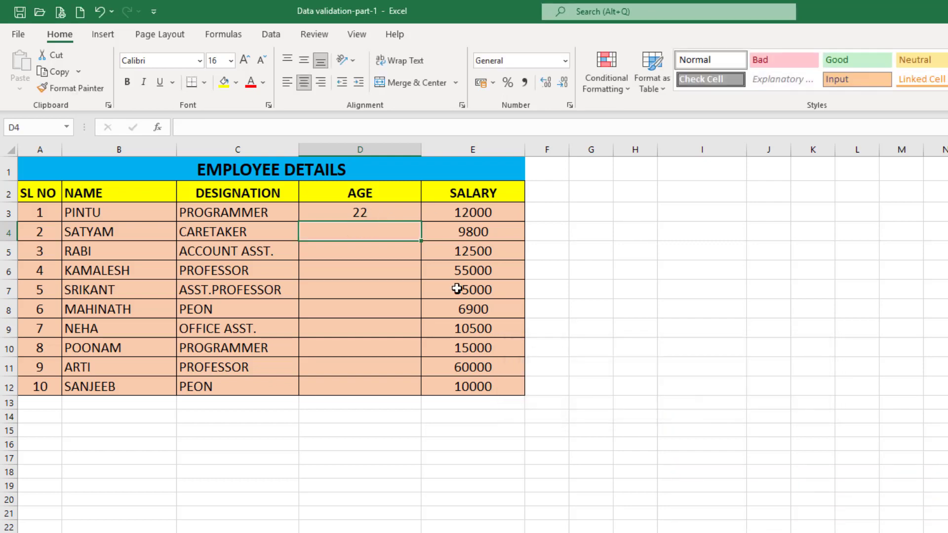
type("31")
key("Return")
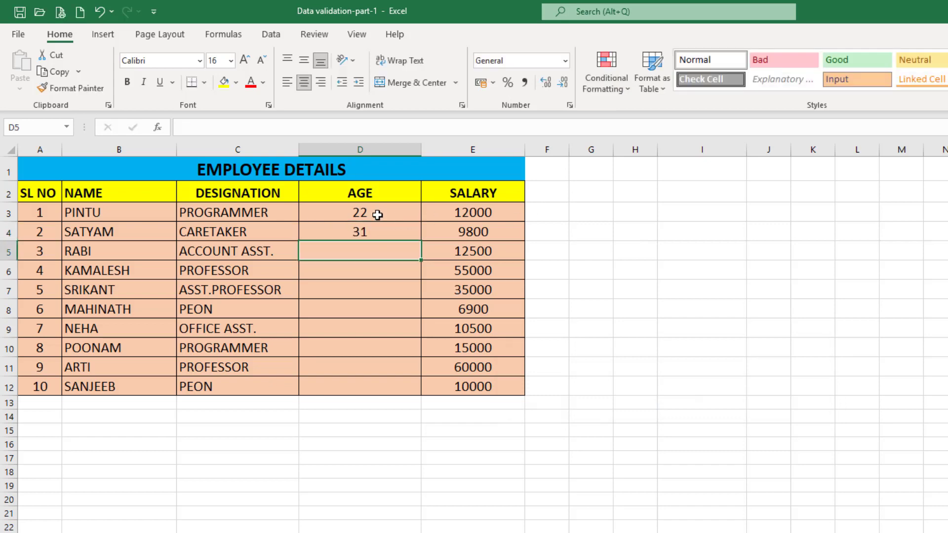
left_click_drag(378, 214, 392, 385)
left_click_drag(395, 218, 397, 385)
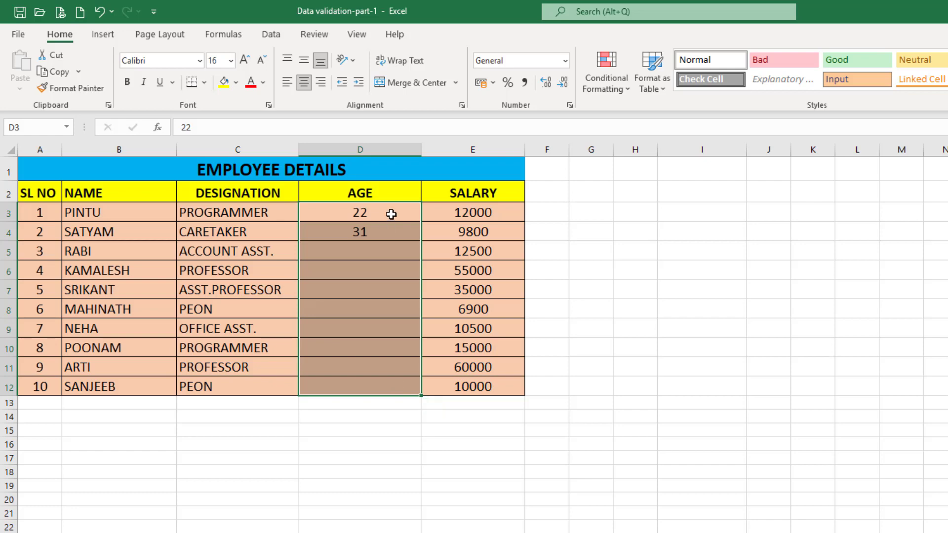
Reopen Data Validation for D3:D12 and give the input message the title 'AGE'
left_click_drag(390, 214, 398, 385)
left_click(271, 34)
left_click(685, 87)
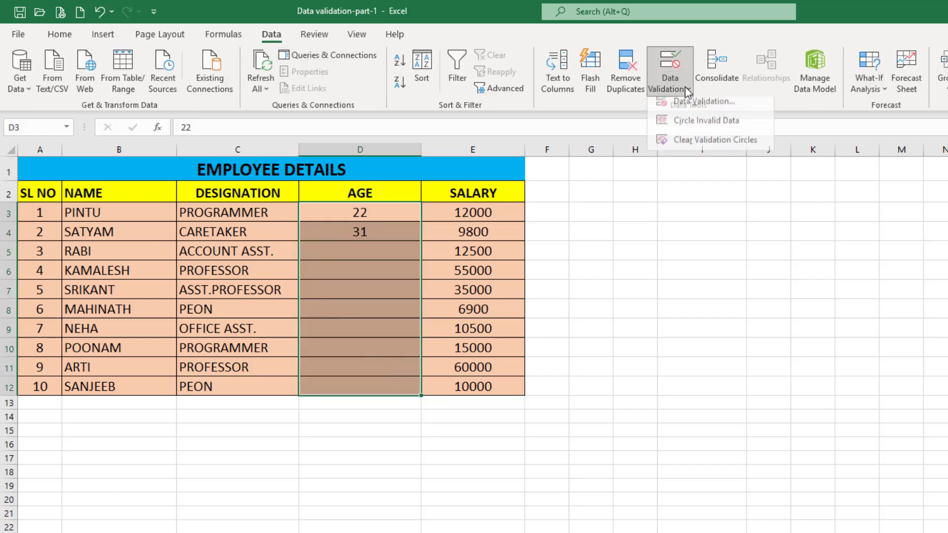
left_click(684, 110)
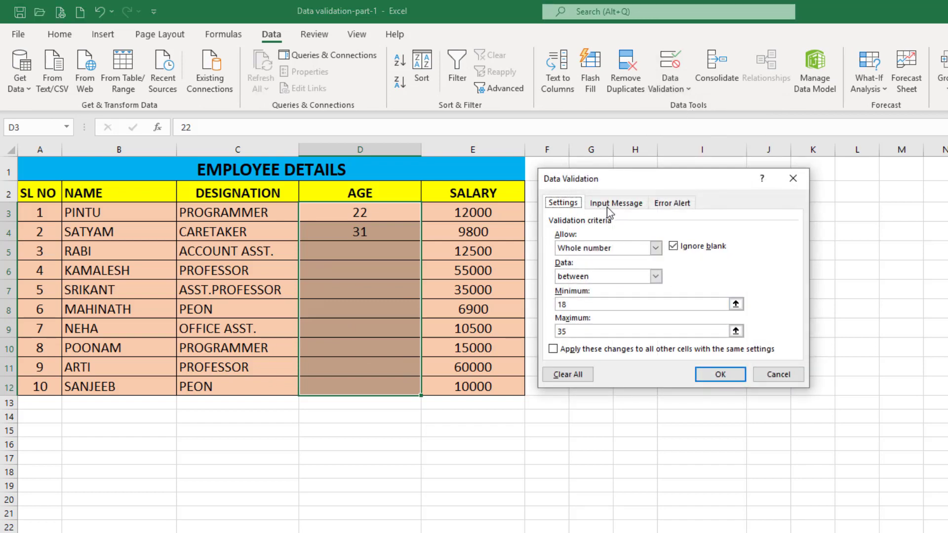
left_click(608, 204)
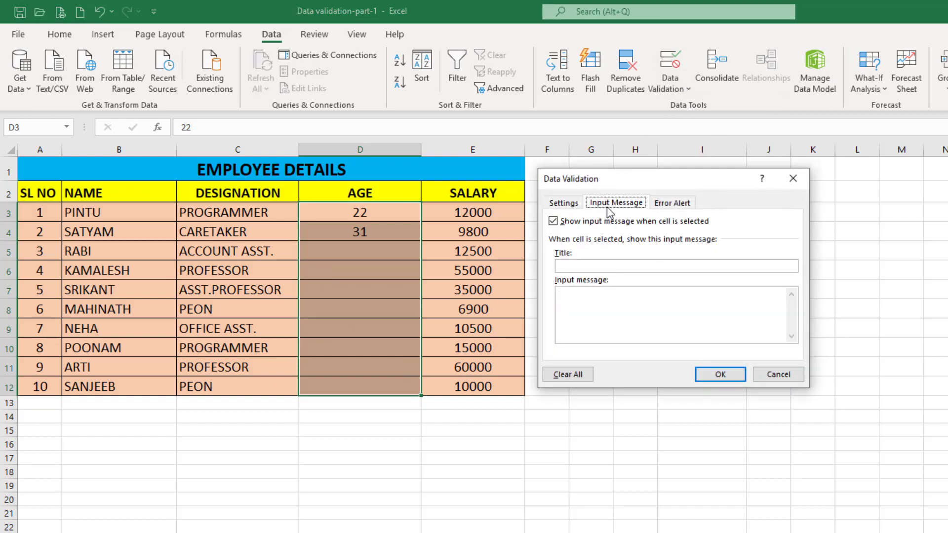
left_click(600, 268)
type("ag")
key("BackSpace")
key("BackSpace")
key("BackSpace")
type("AGE")
Write the prompt text 'PLEASE ENTER BETWWEN 18 TO 35' and apply it
left_click(586, 295)
type("PLEASE EN")
key("BackSpace")
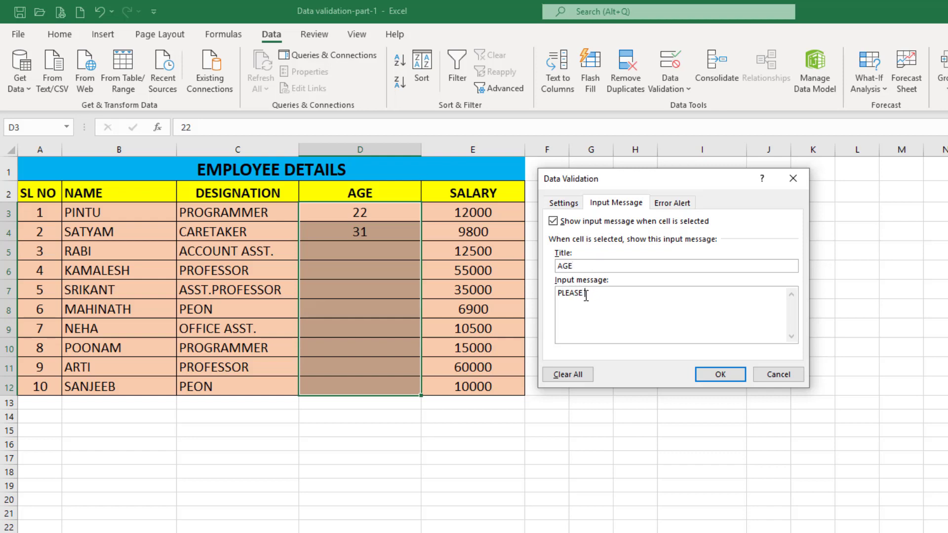
type("ENTER")
type(" B")
type("ETWWEN ")
type("18 ")
type("TO 35")
left_click(721, 376)
left_click(351, 234)
Check that the AGE input prompt appears on cells D5 through D8
left_click(349, 249)
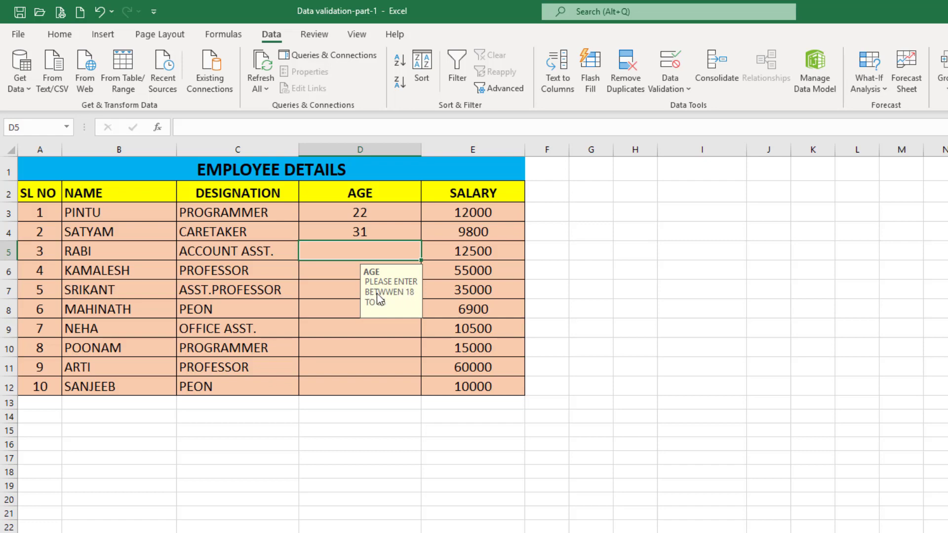
left_click(314, 276)
left_click(343, 296)
left_click(343, 307)
Enter 15 in D5, dismiss the rejection error, and reselect D3:D12
left_click(343, 252)
type("1")
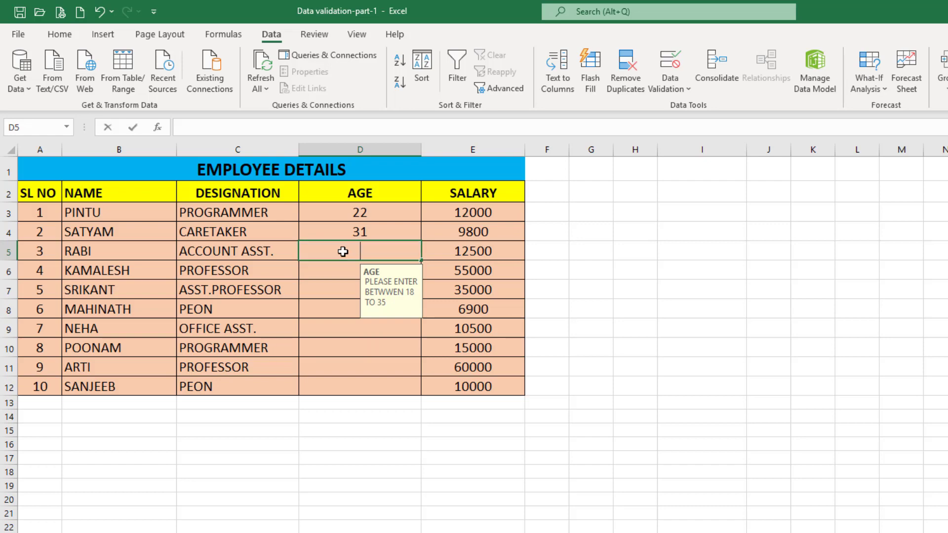
type("5")
key("Return")
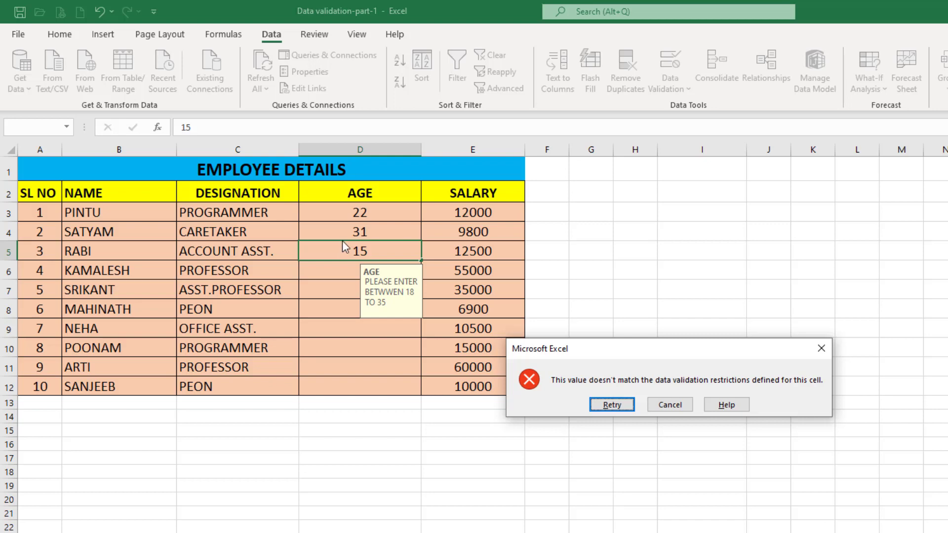
key("Escape")
mouse_move(345, 212)
left_mouse_down()
mouse_move(375, 366)
mouse_move(368, 387)
left_mouse_up()
Add a Stop error alert titled AGE RESTRICTION reading 'PLEASE ENTER YOUR AGE BETWEEN 18 TO 35'
left_click(689, 89)
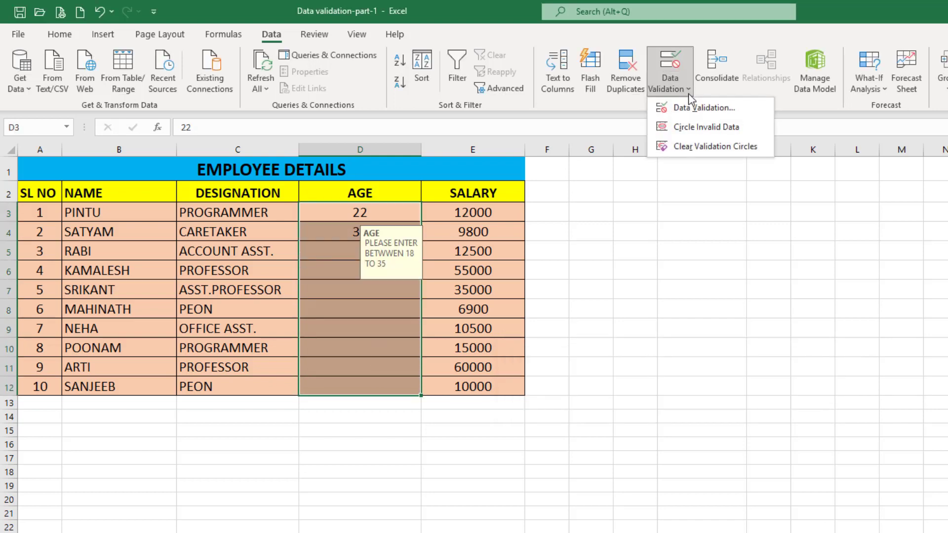
left_click(701, 107)
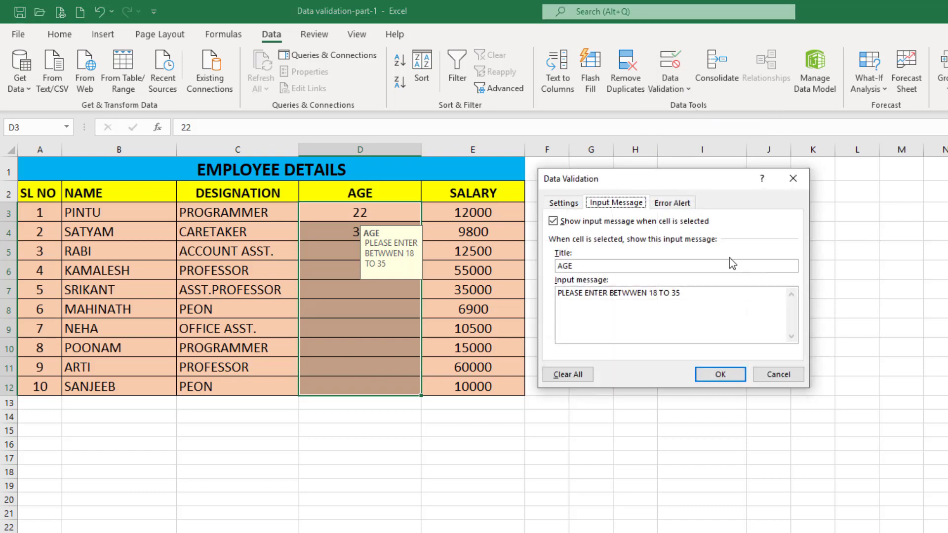
left_click(673, 204)
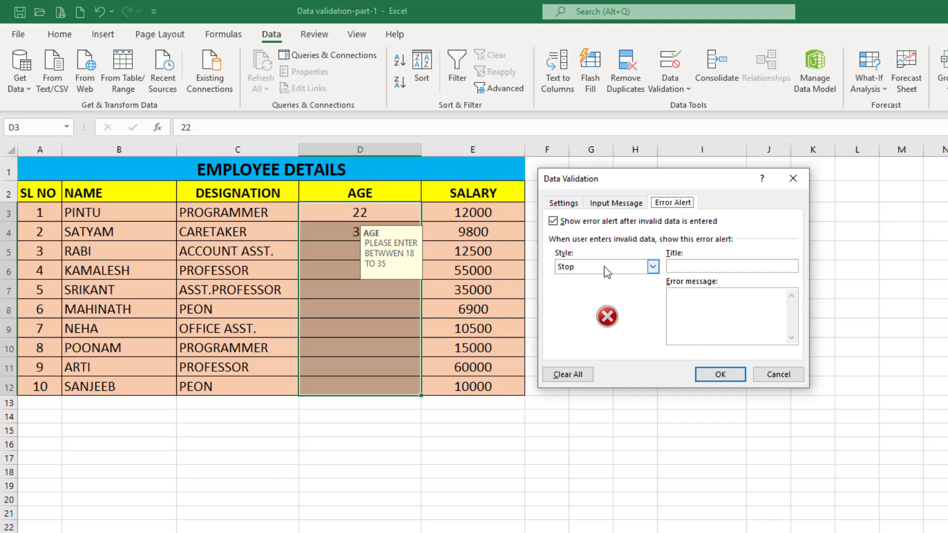
left_click(652, 270)
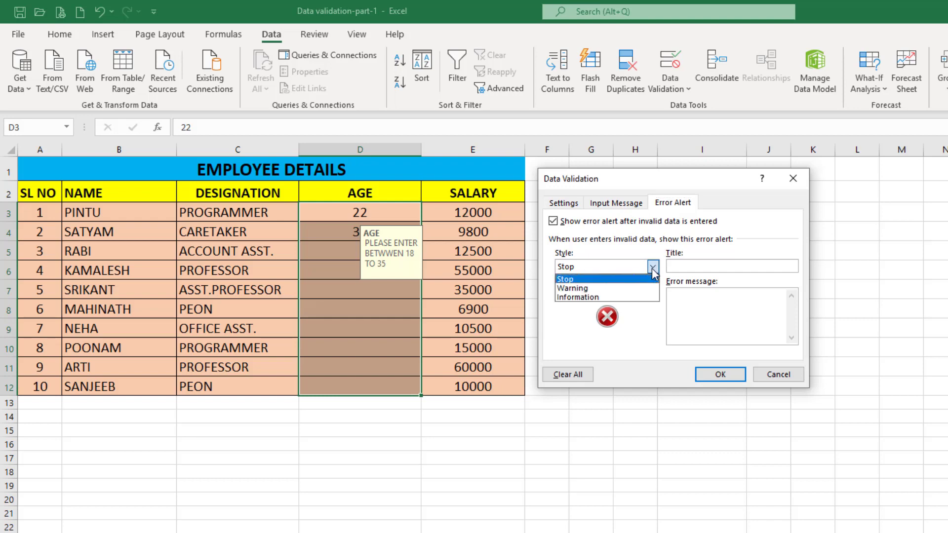
left_click(620, 280)
left_click(685, 267)
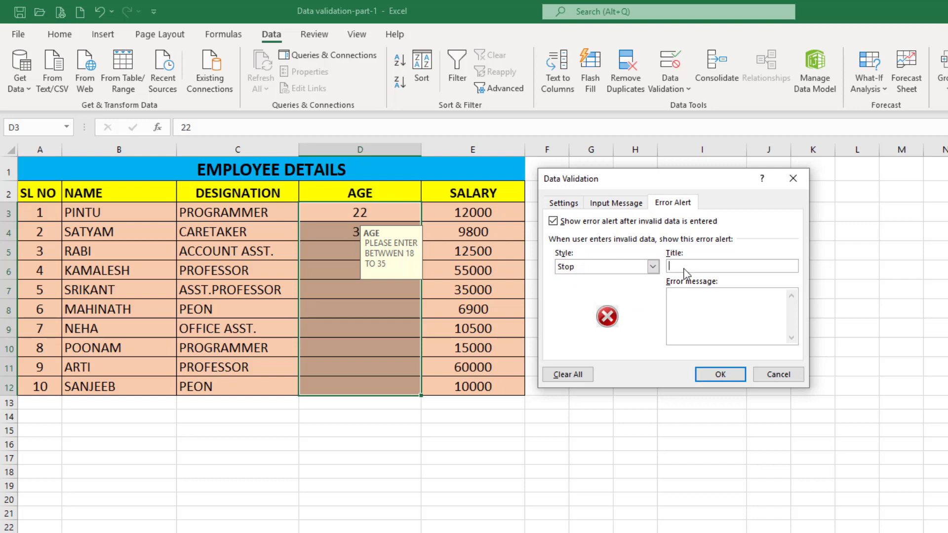
type("AGE")
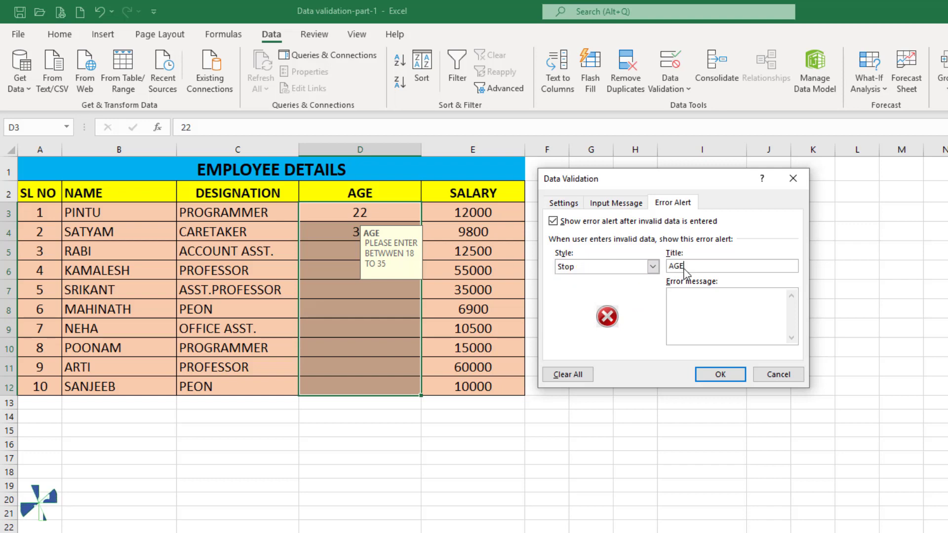
type(" RESTRIC")
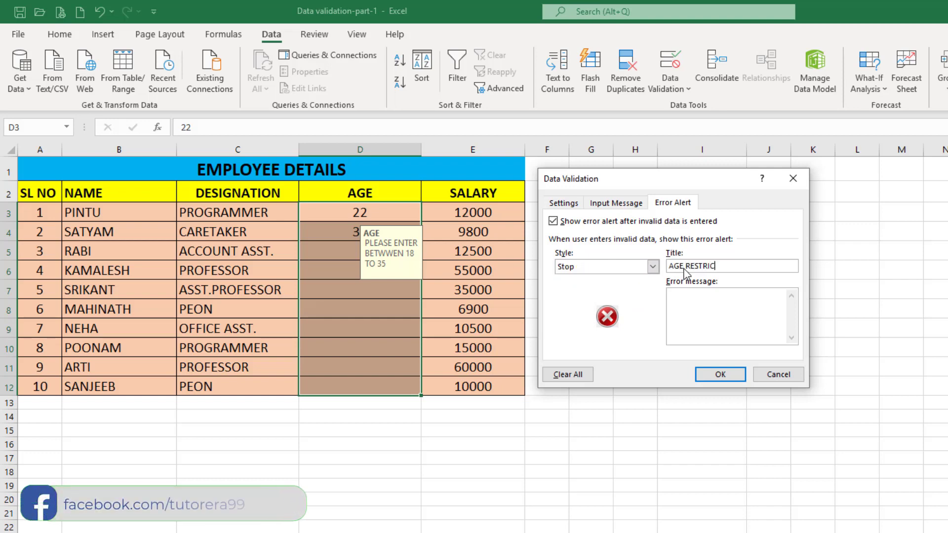
type("TION")
left_click(702, 309)
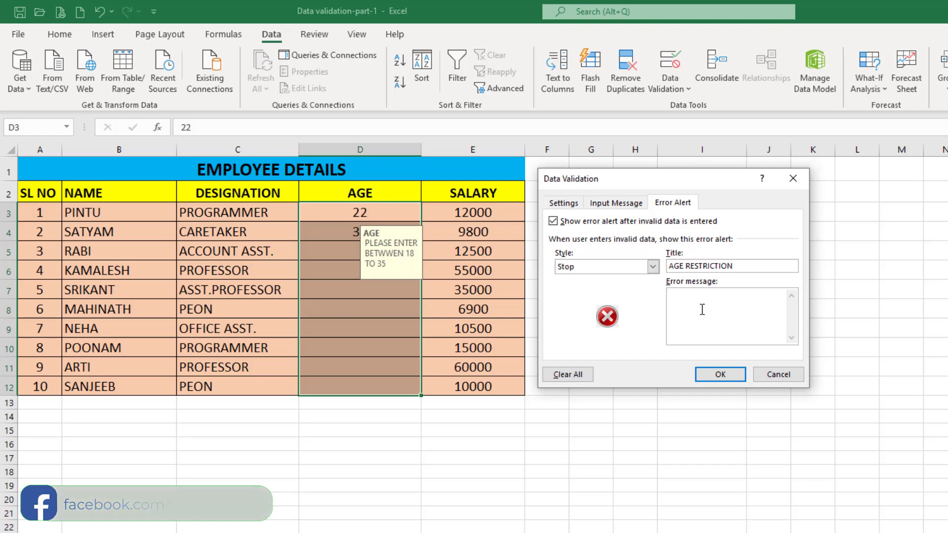
type("PLEASE ")
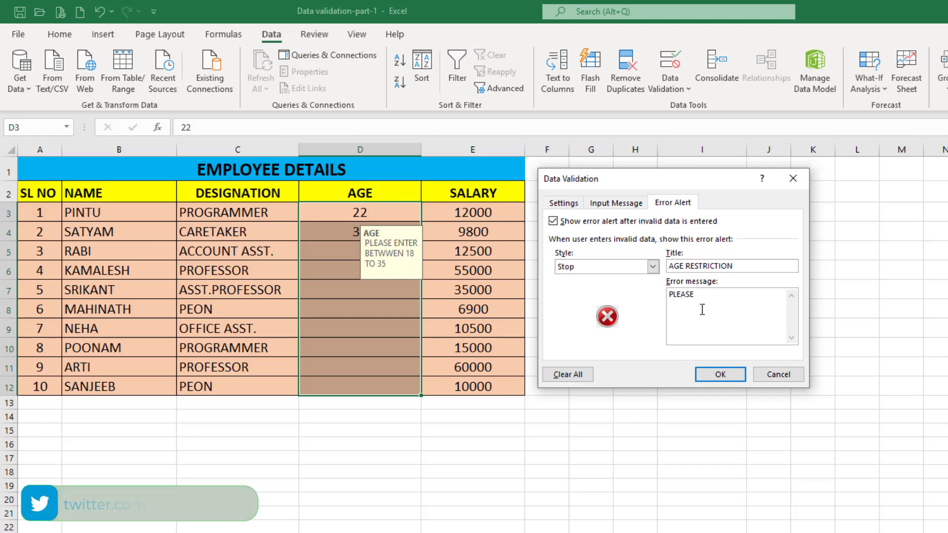
type("ENTER")
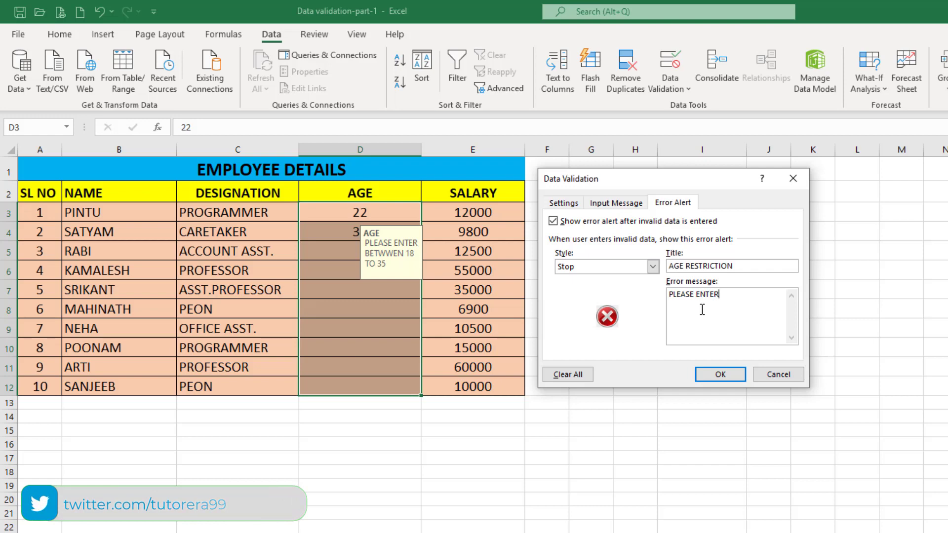
type(" YOU")
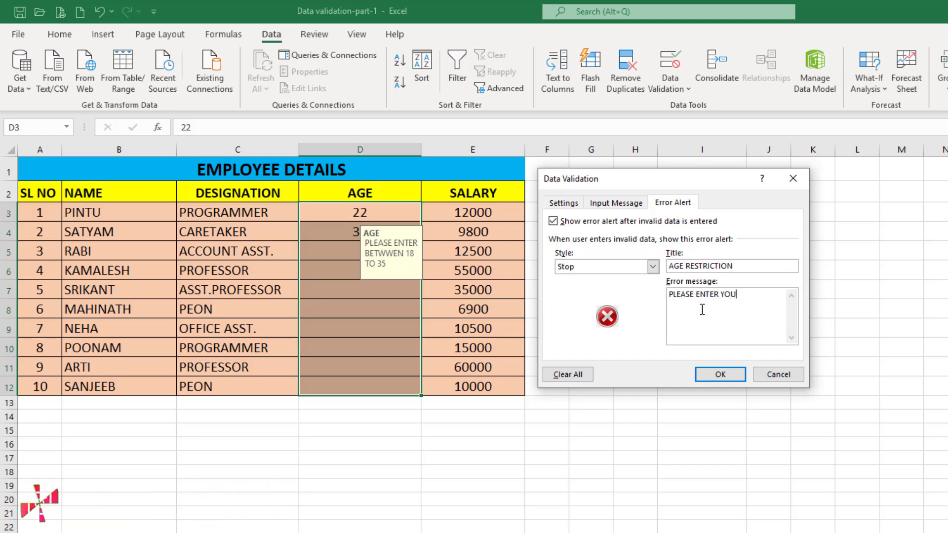
type("R AGE BETW")
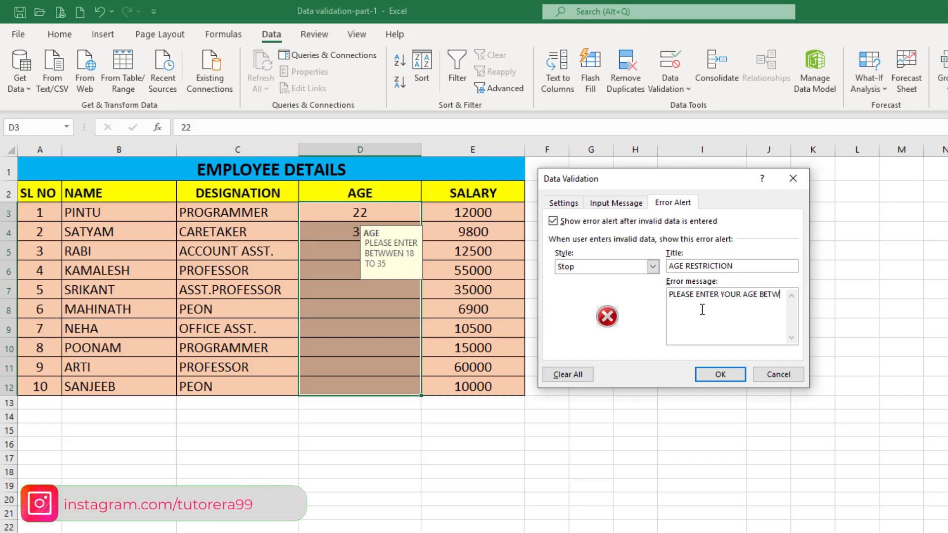
type("EEN 18")
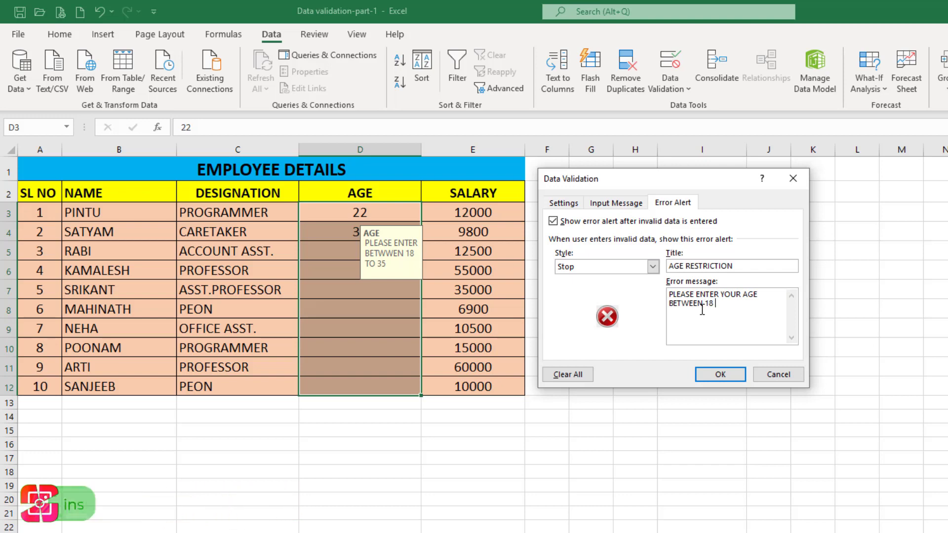
type(" TO ")
type("35")
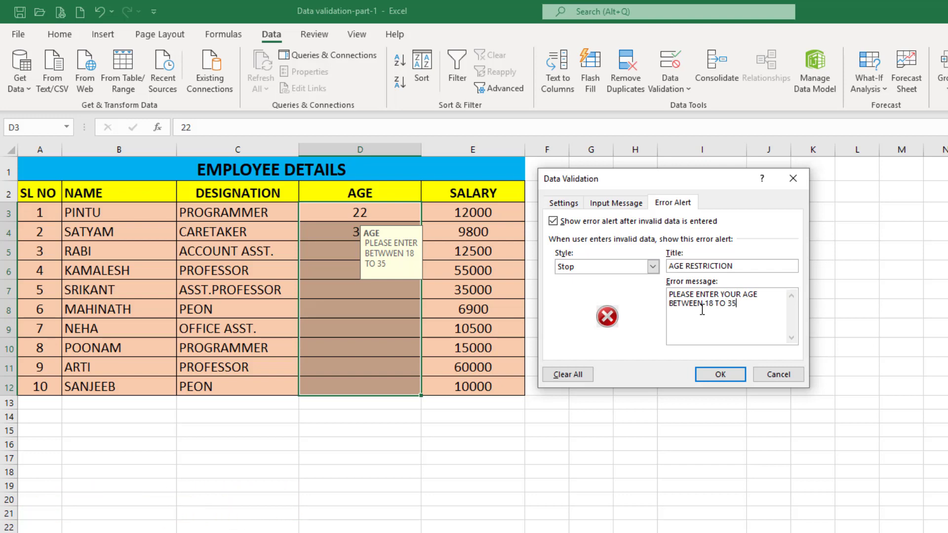
key("Return")
left_click(372, 251)
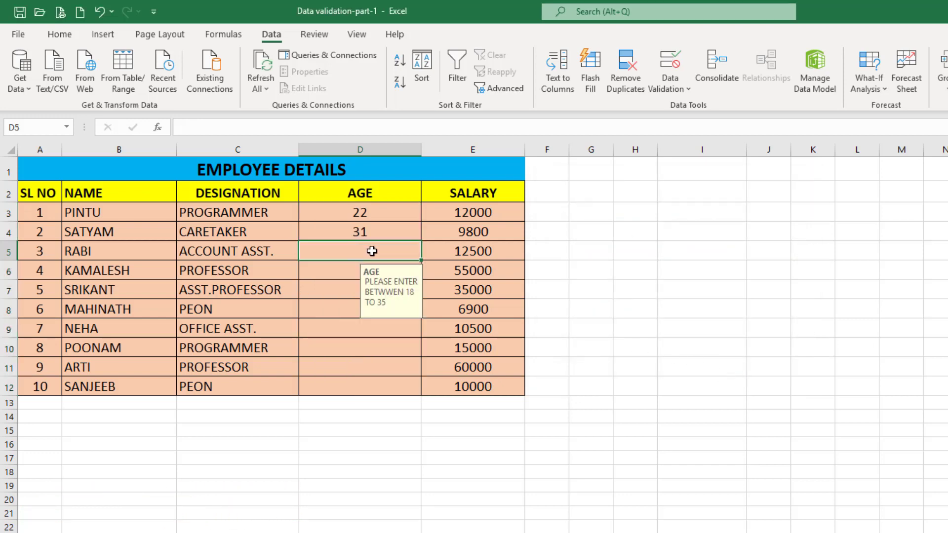
Enter 14 in D5 and cancel the AGE RESTRICTION alert it triggers
type("14")
key("Return")
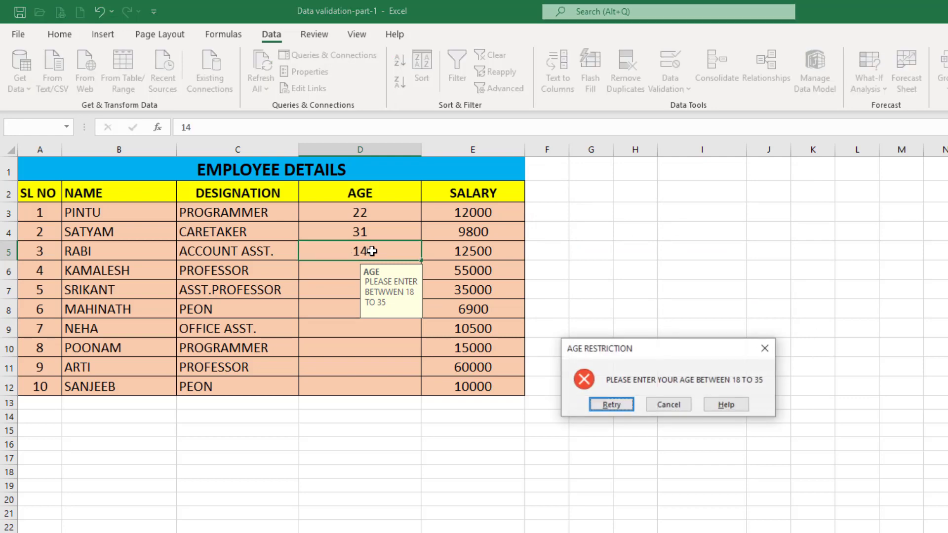
left_click_drag(661, 348, 645, 281)
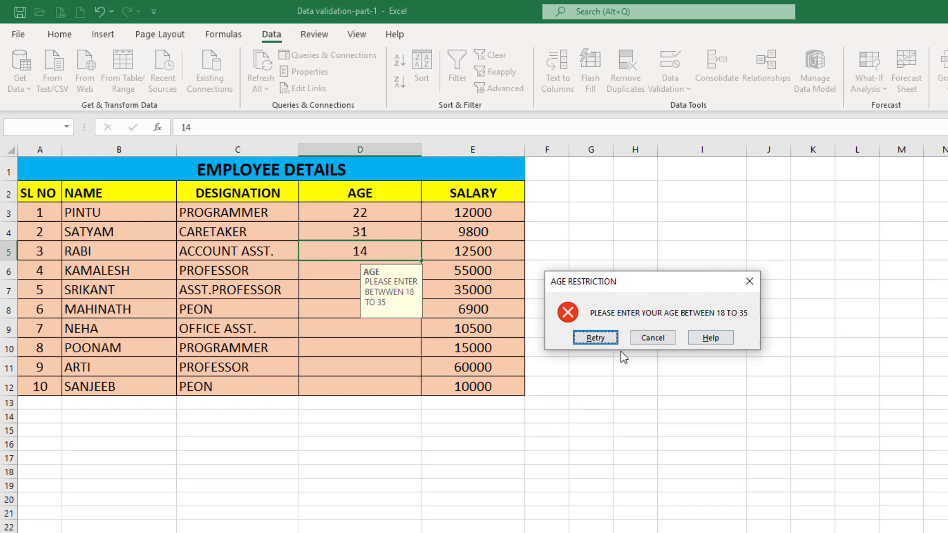
left_click(657, 343)
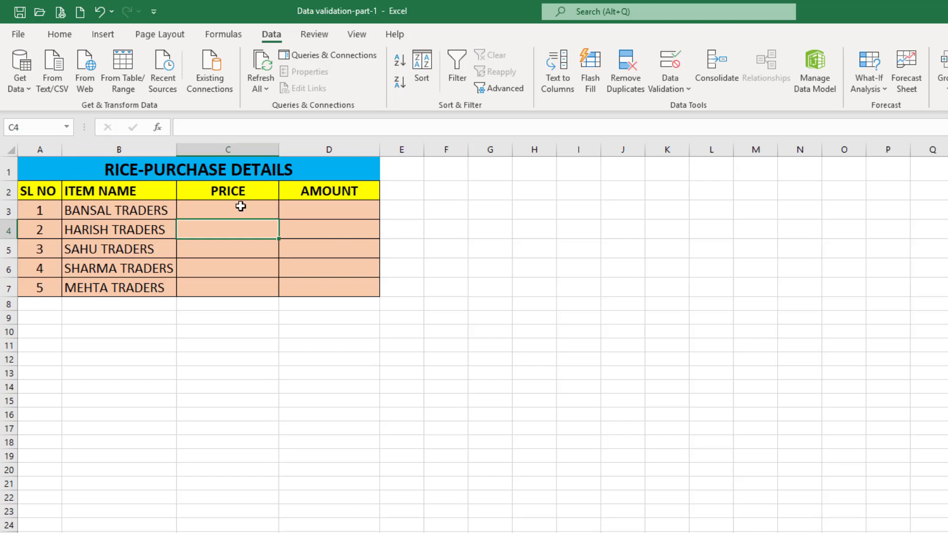
Restrict PRICE cells C3:C7 to decimal values between 35 and 50
left_click_drag(240, 206, 254, 287)
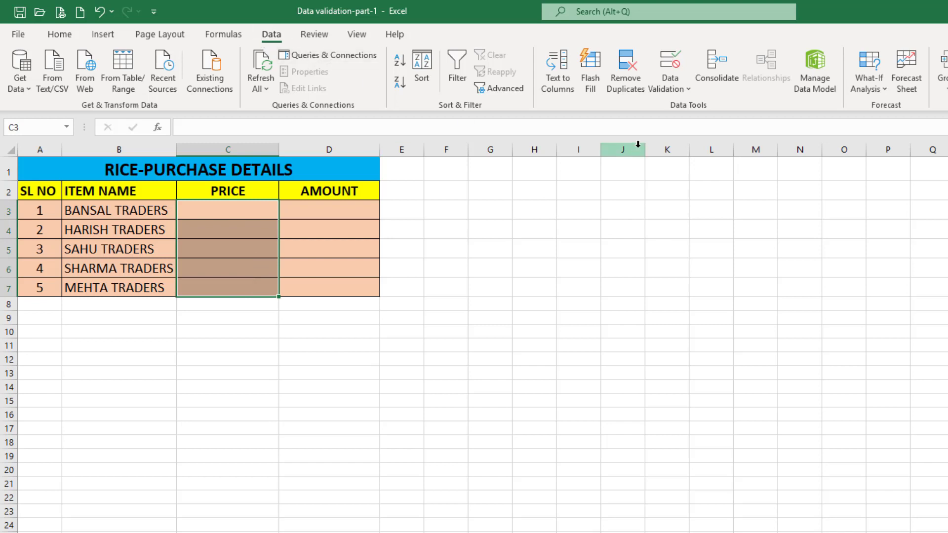
left_click(689, 90)
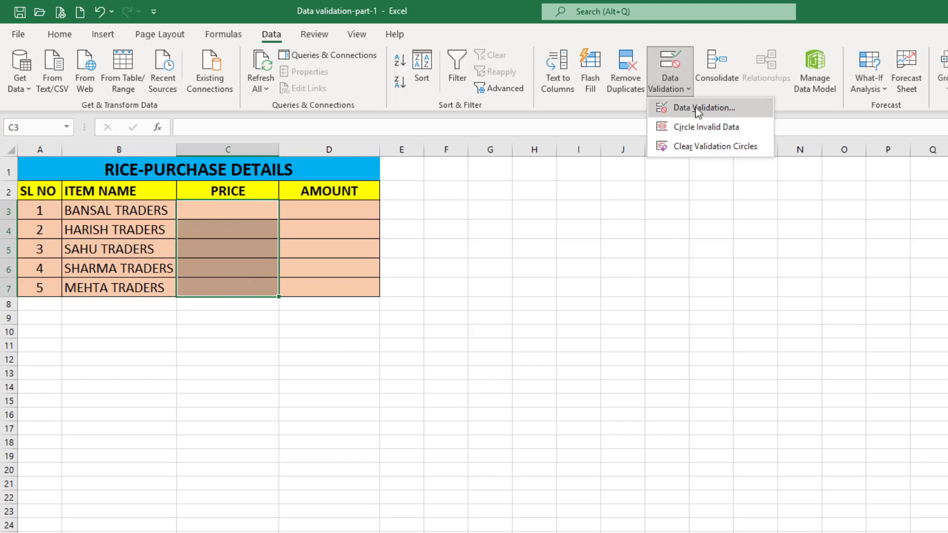
left_click(698, 108)
left_click(598, 248)
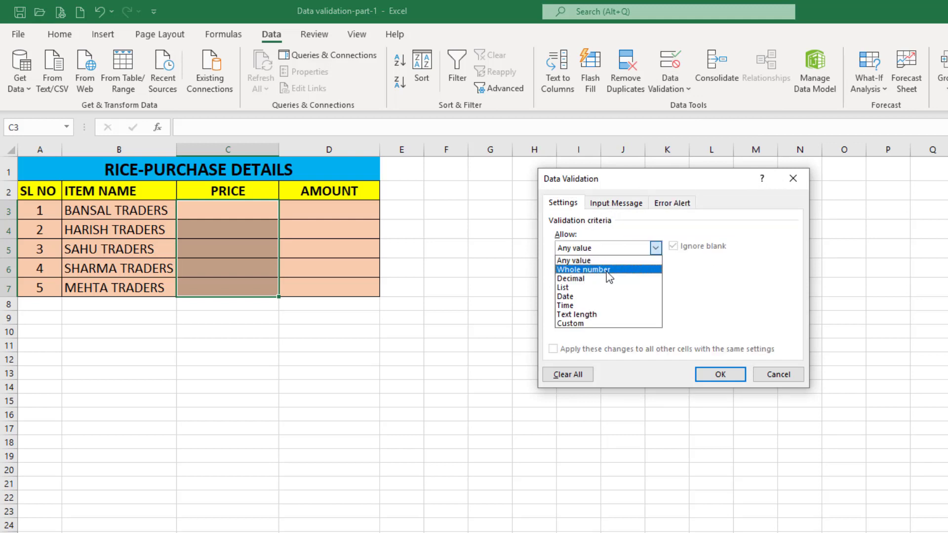
left_click(579, 280)
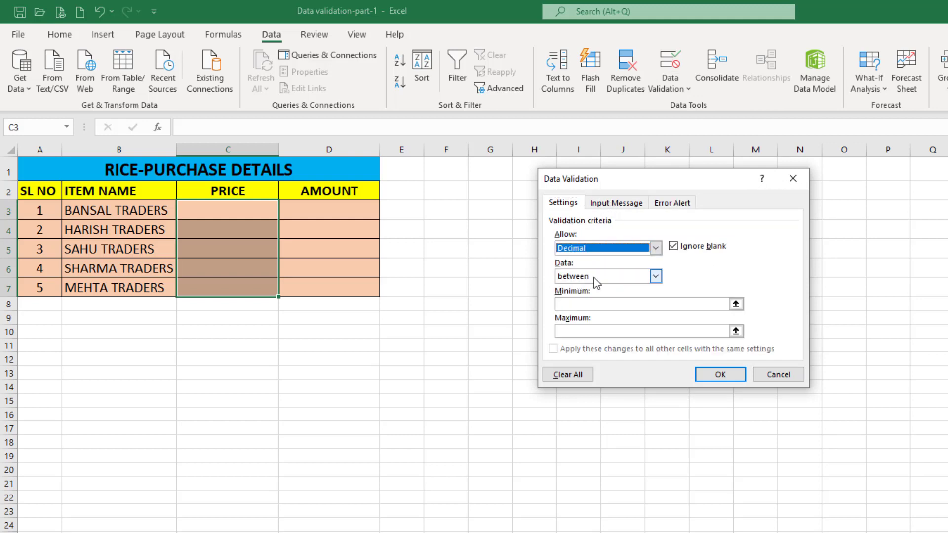
left_click(583, 303)
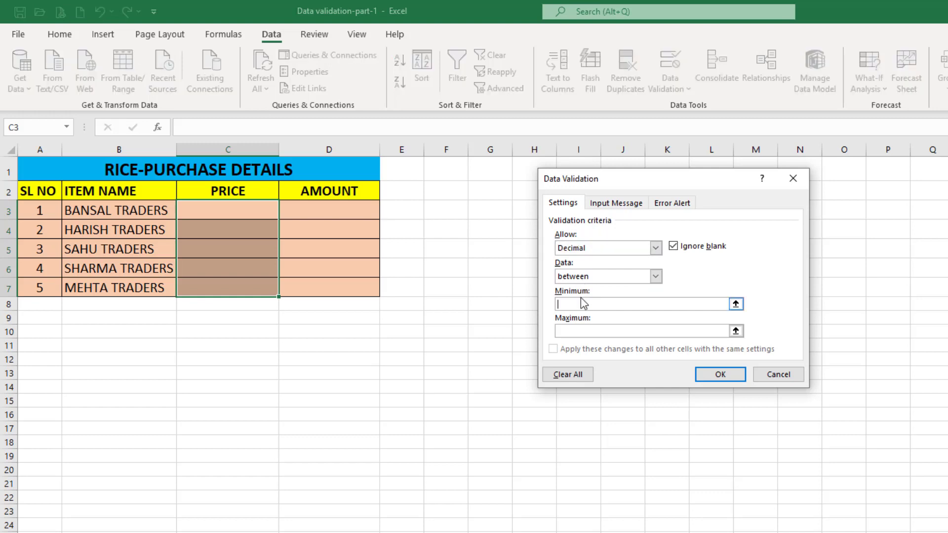
type("35")
left_click(587, 330)
type("50")
left_click(721, 377)
left_click(241, 213)
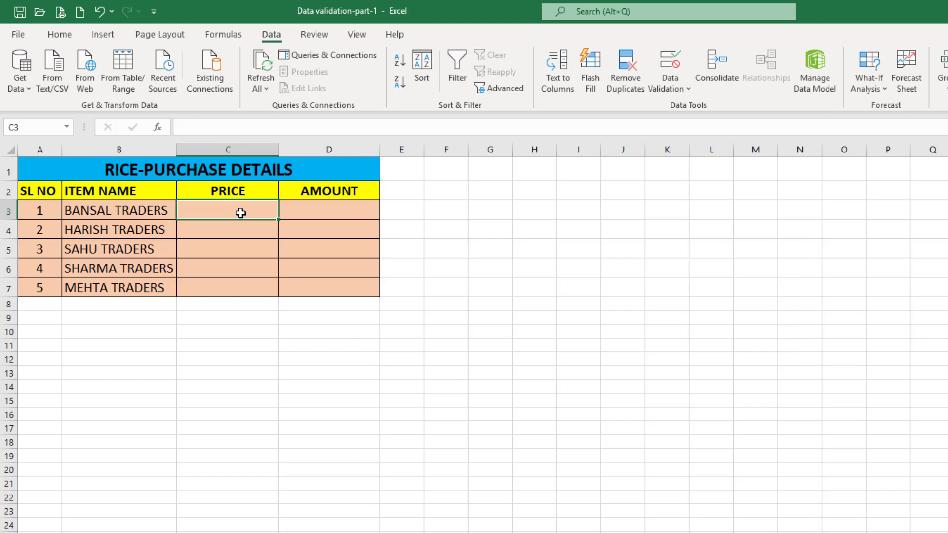
Enter prices 36.2 and 41, then cancel the rejected 60
type("36.2")
key("Return")
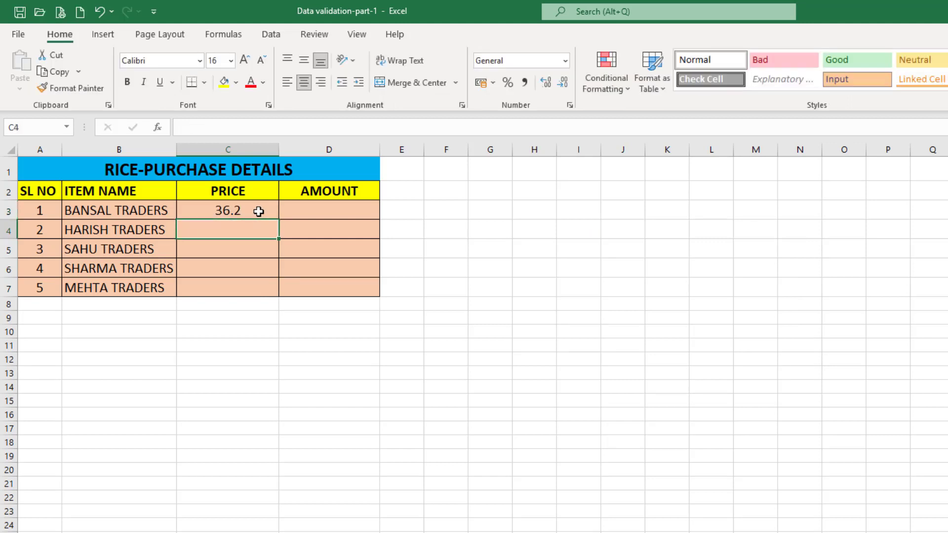
type("41")
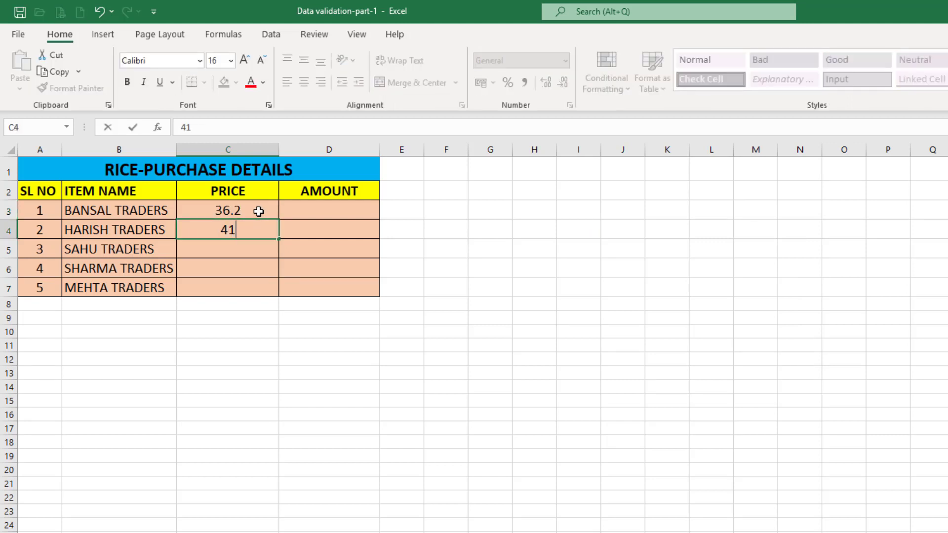
key("Return")
type("60")
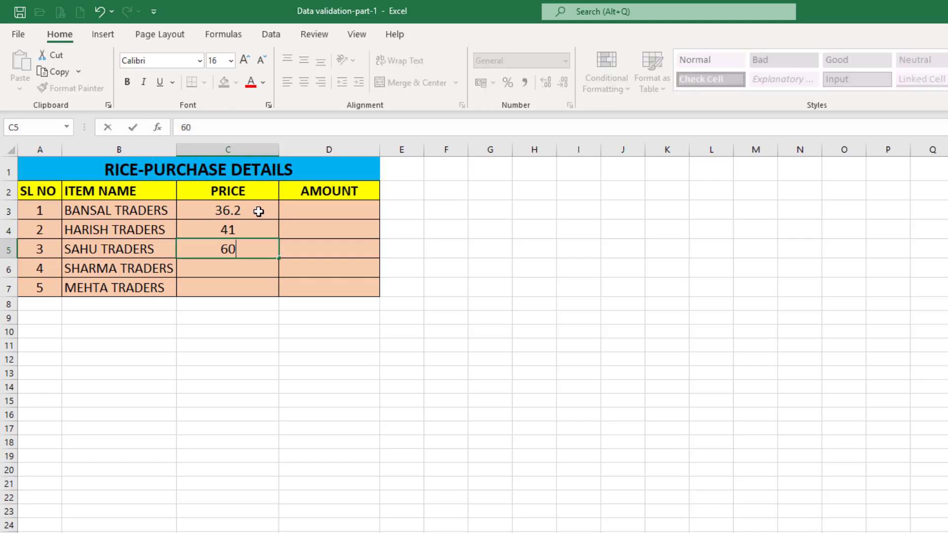
key("Return")
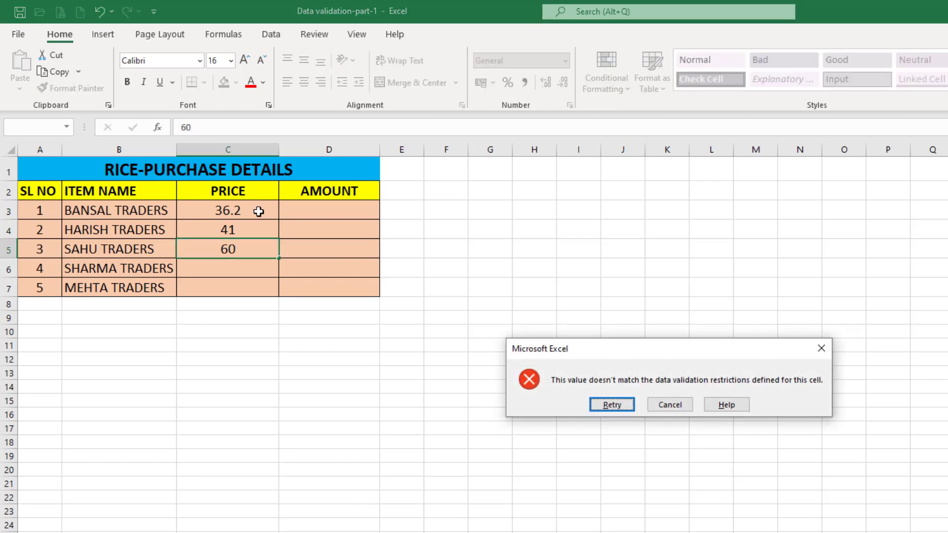
left_click(670, 405)
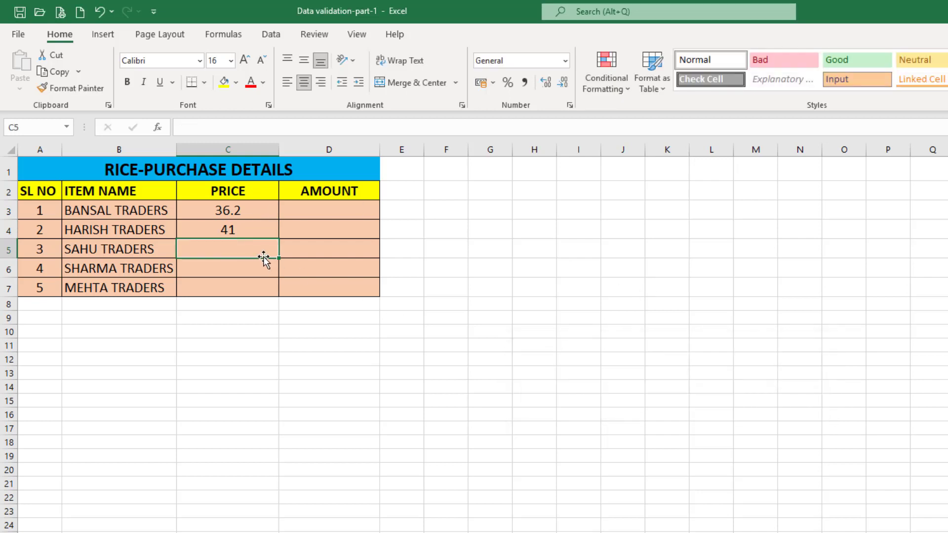
Enter prices 35.5, 42.8 and 40, cancelling the rejected 33.5
type("35.")
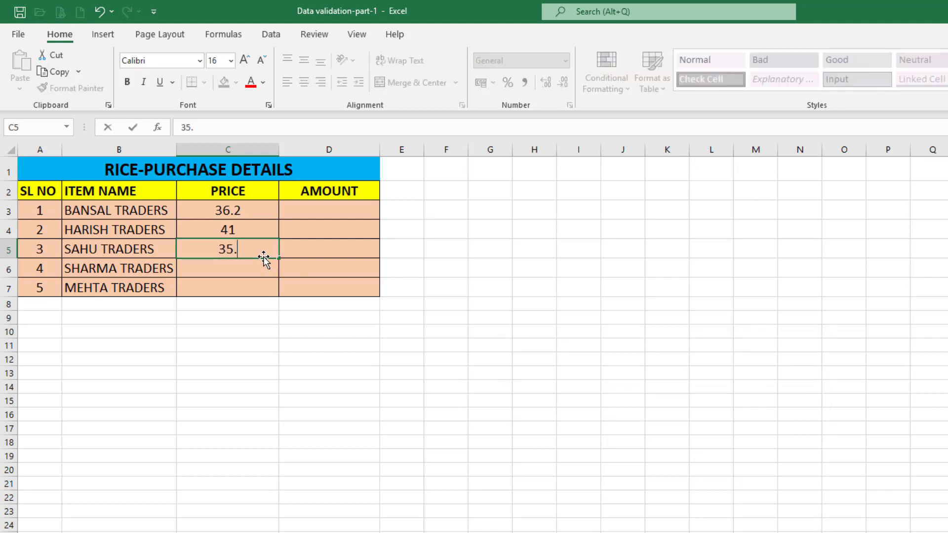
type("5")
key("Return")
type("4")
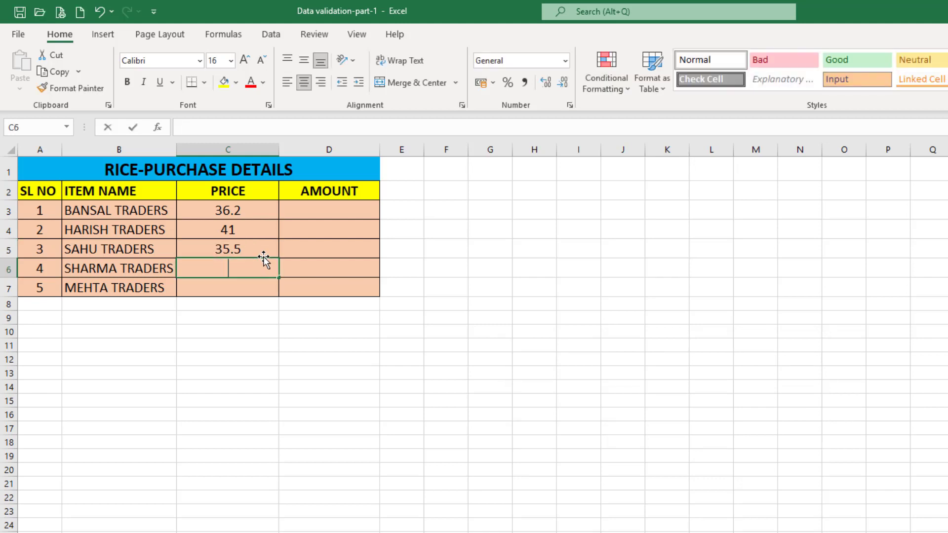
type("2.8")
key("Return")
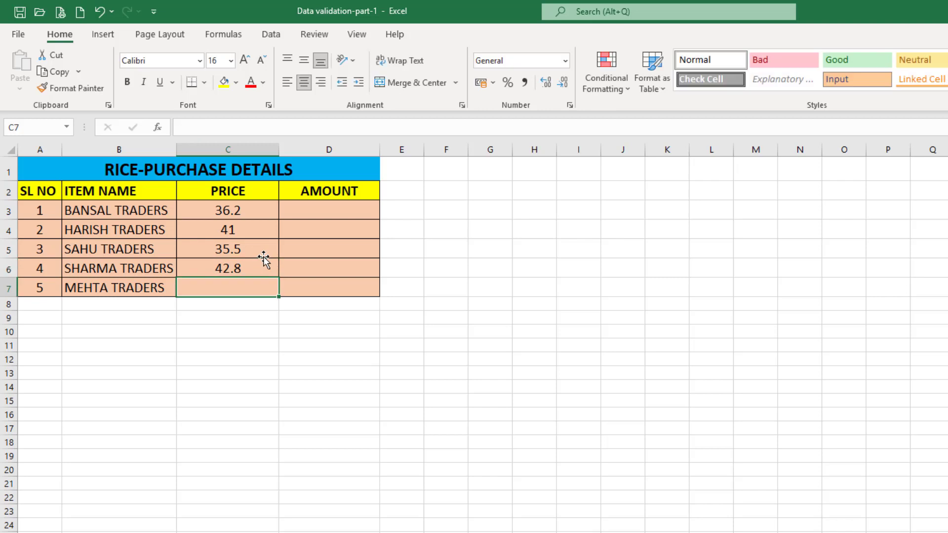
type("33.5")
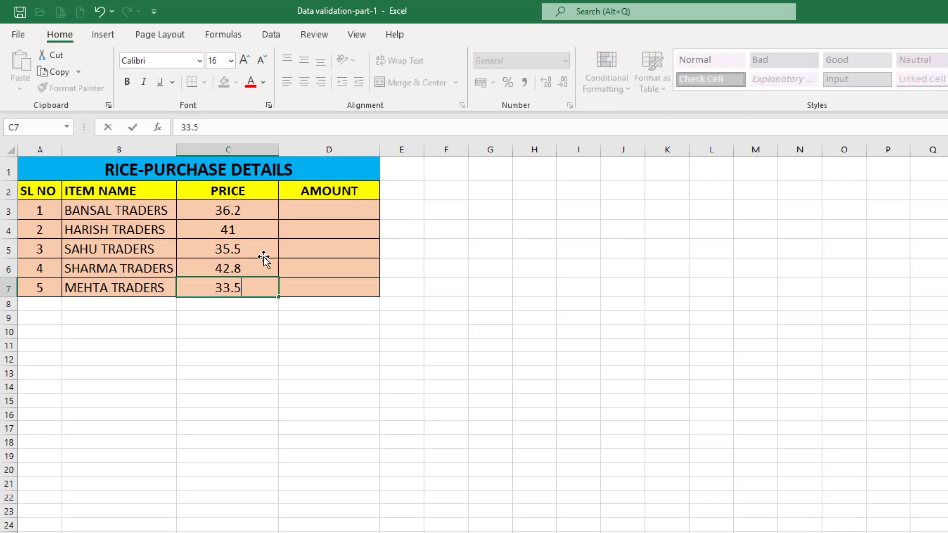
key("Return")
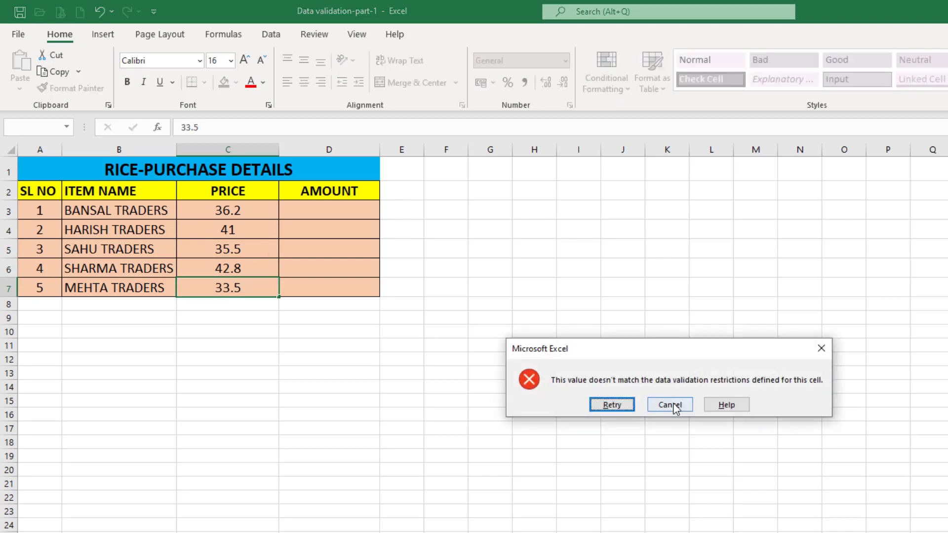
left_click(672, 406)
type("4")
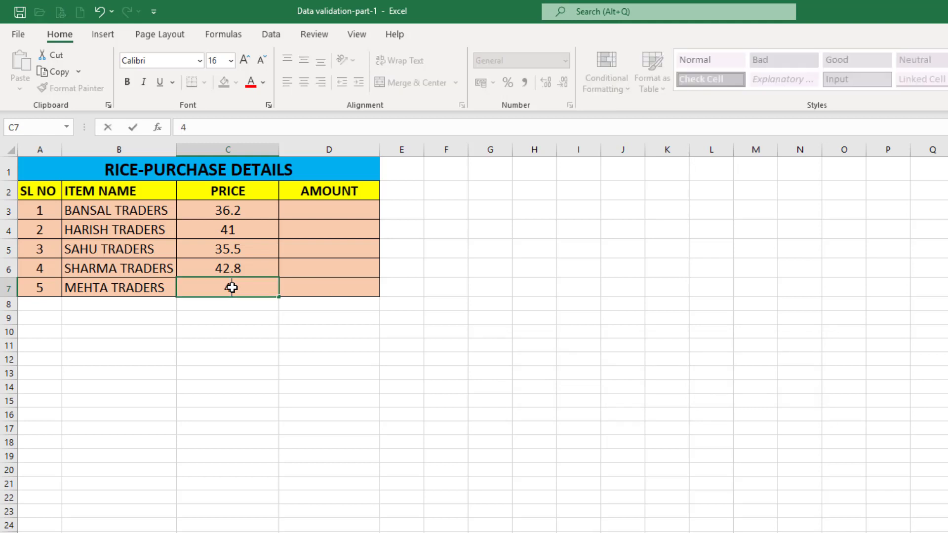
type("0")
key("Return")
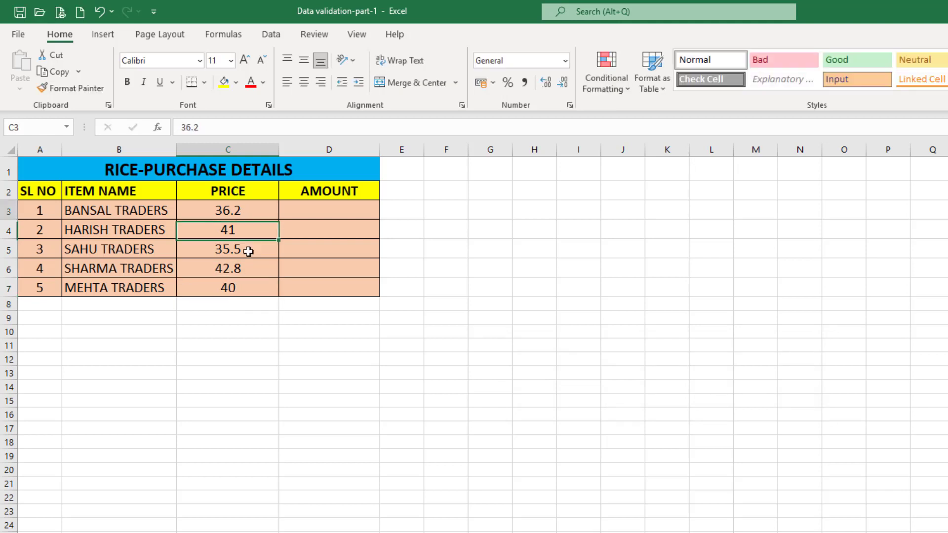
Fill the PRICE cells C3:C7 down to C11, then clear the values in C8:C11
left_click_drag(242, 205, 263, 284)
left_click(252, 287)
left_click(249, 208)
left_click_drag(253, 228, 254, 290)
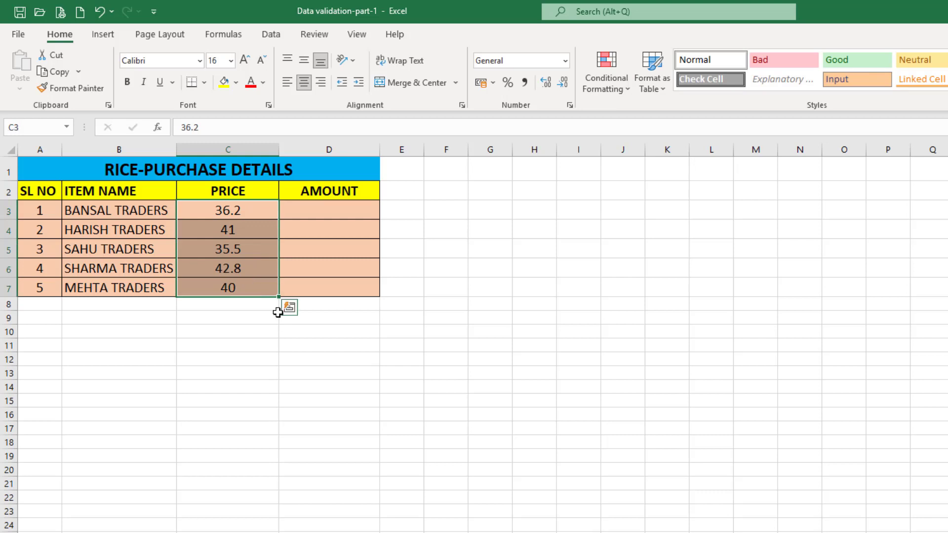
left_click_drag(279, 297, 279, 374)
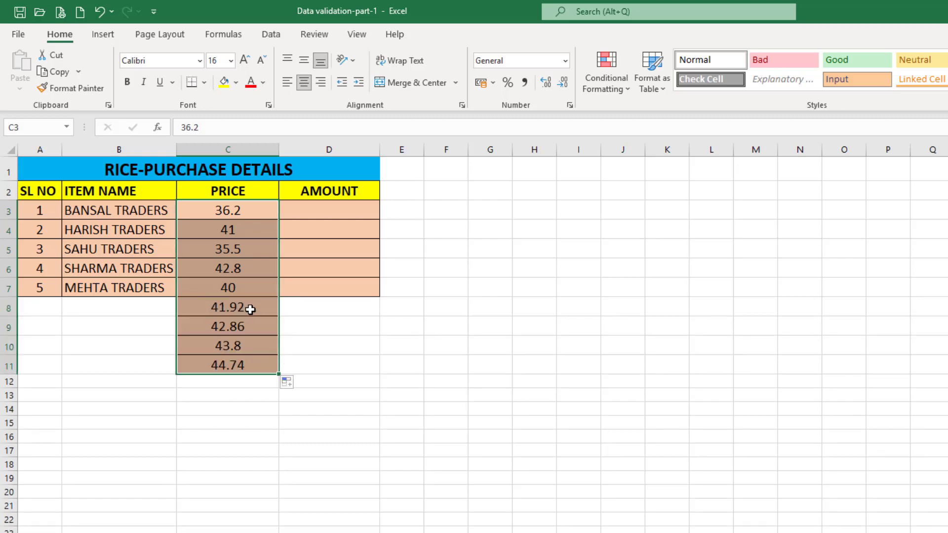
left_click_drag(251, 309, 252, 364)
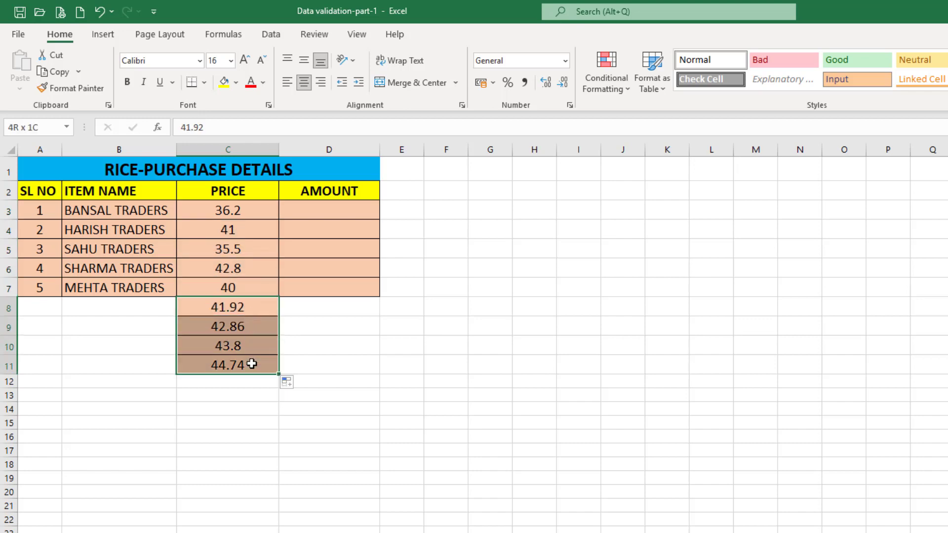
key("Delete")
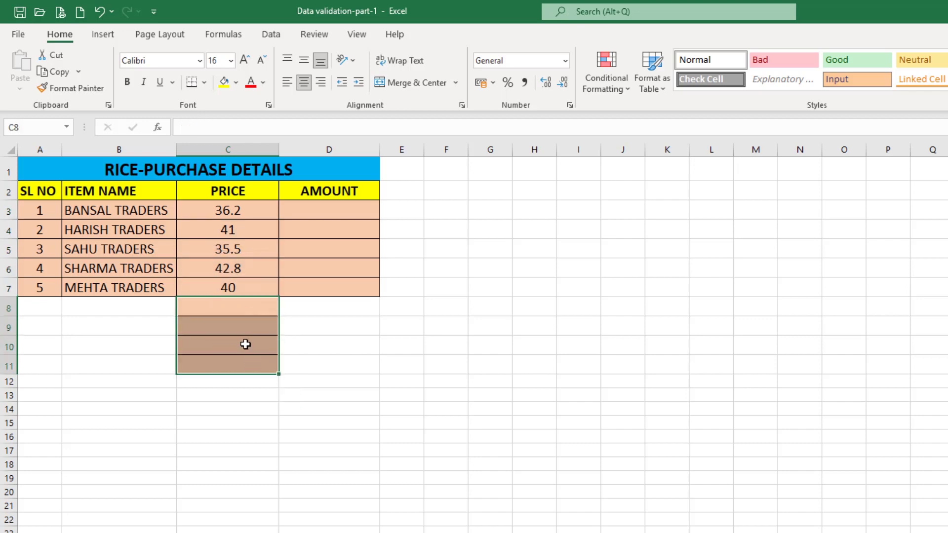
Enter 25 in C8 and cancel the validation error it triggers
left_click(237, 307)
left_click(237, 332)
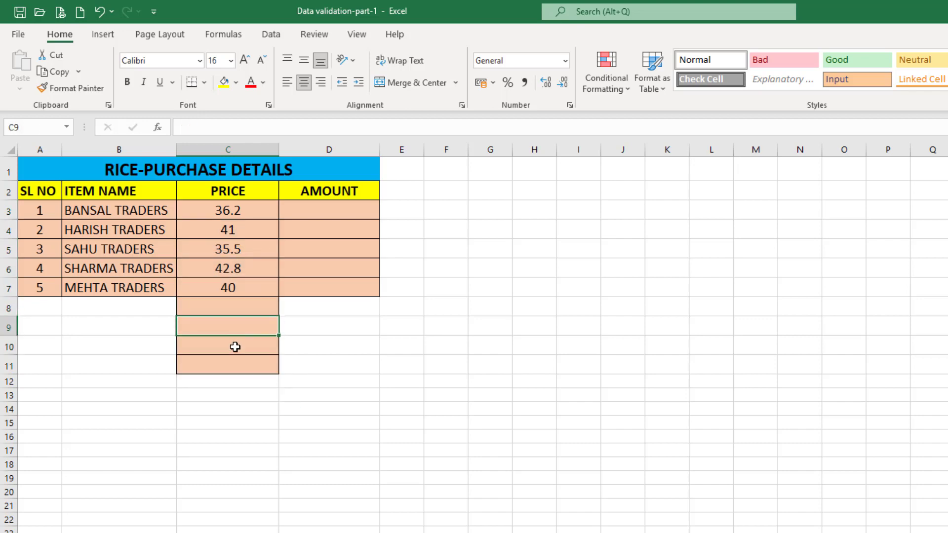
left_click(234, 347)
left_click(234, 365)
left_click(239, 309)
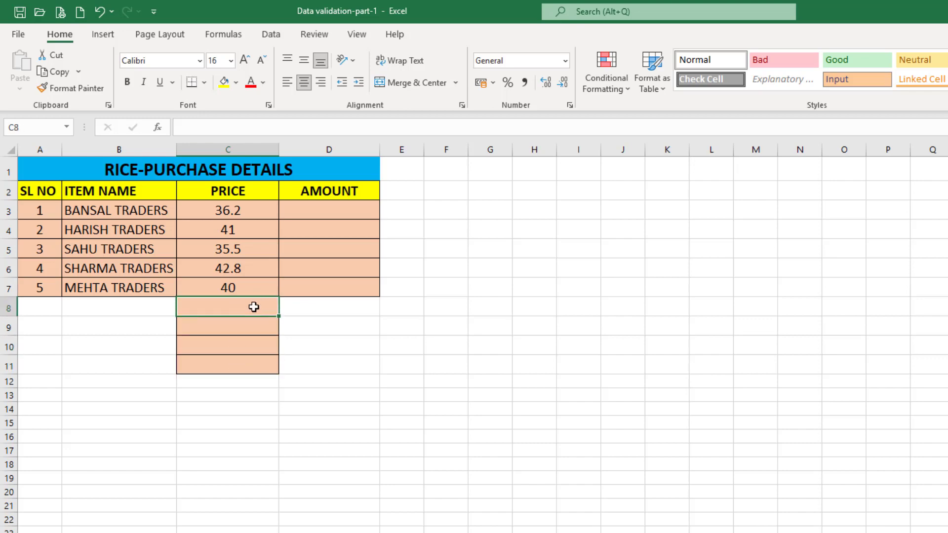
type("25")
key("Return")
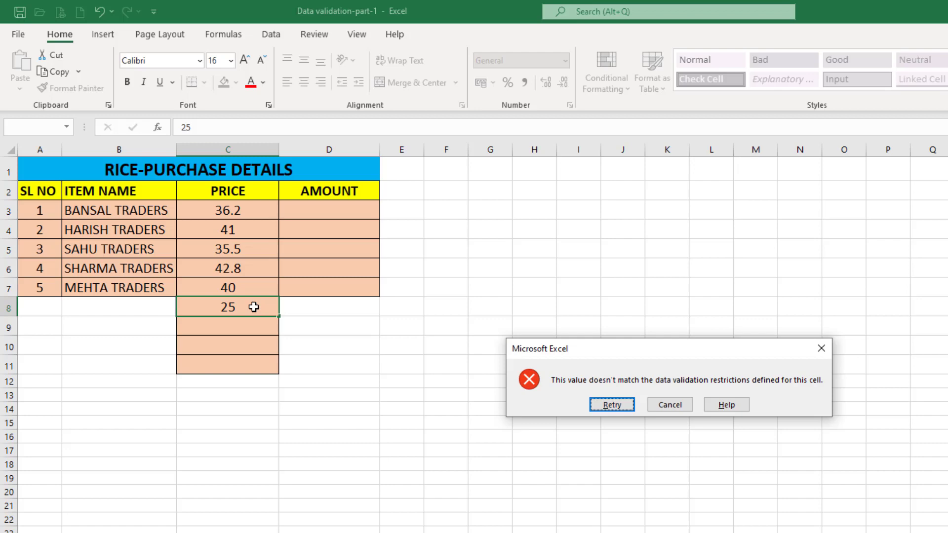
left_click(671, 406)
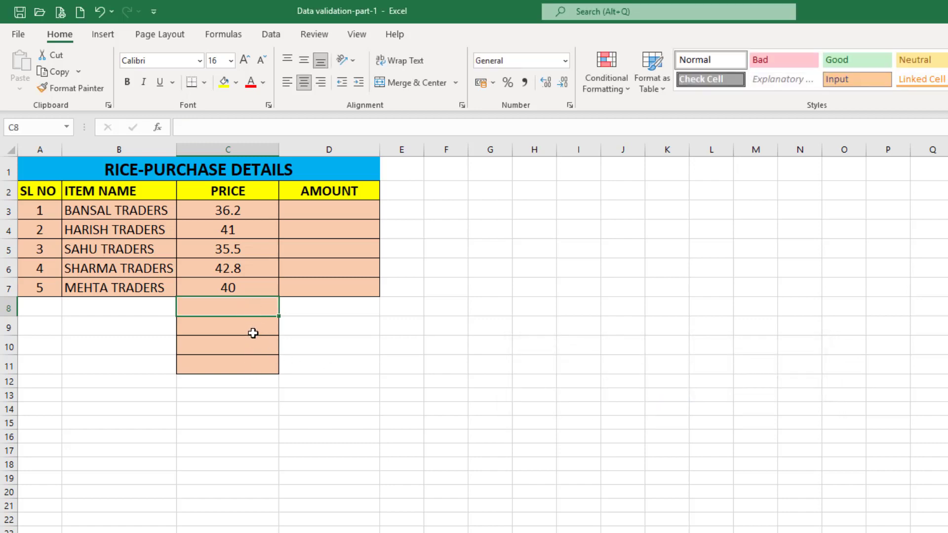
key("alt+a")
key("v")
key("v")
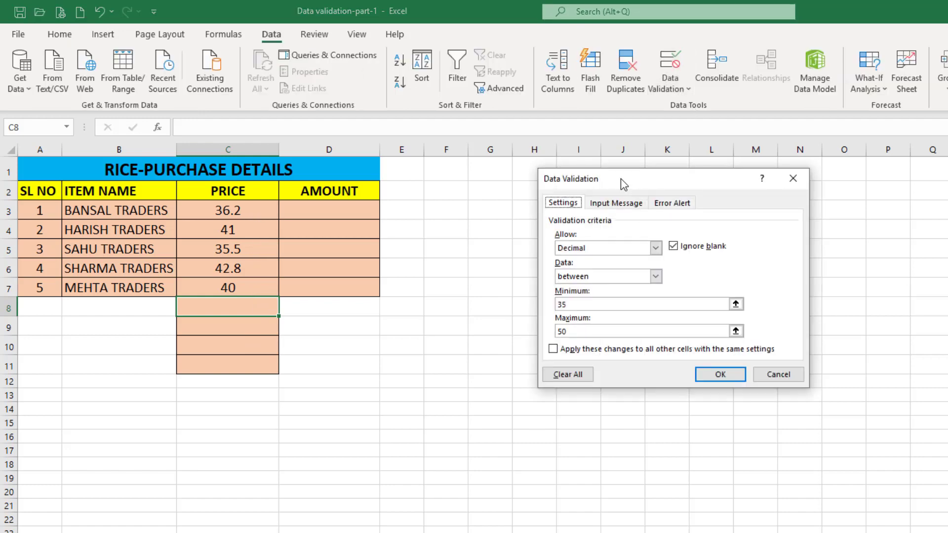
left_click_drag(618, 182, 510, 186)
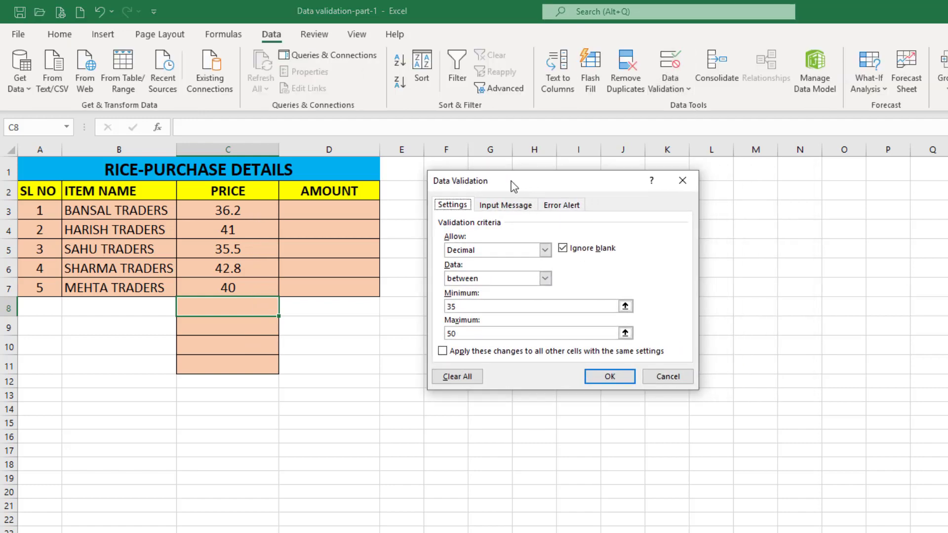
left_click(545, 278)
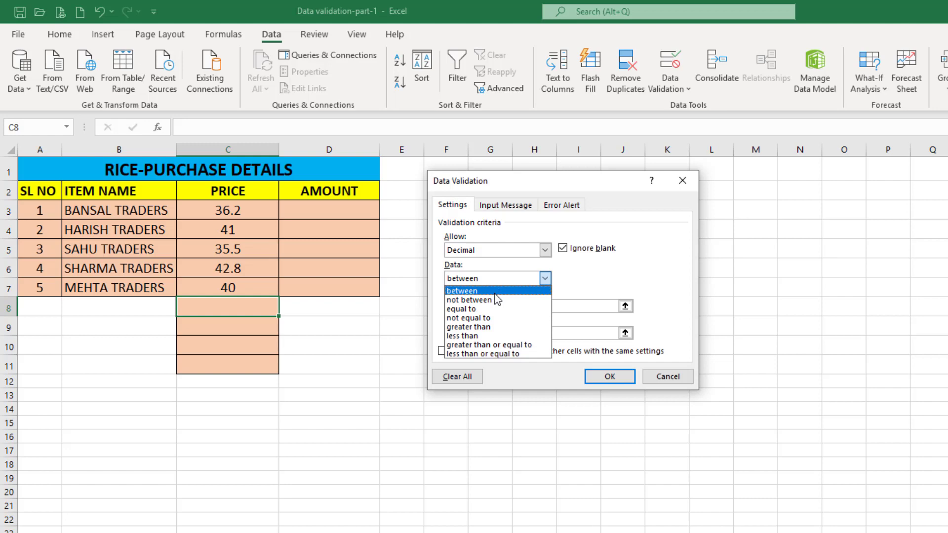